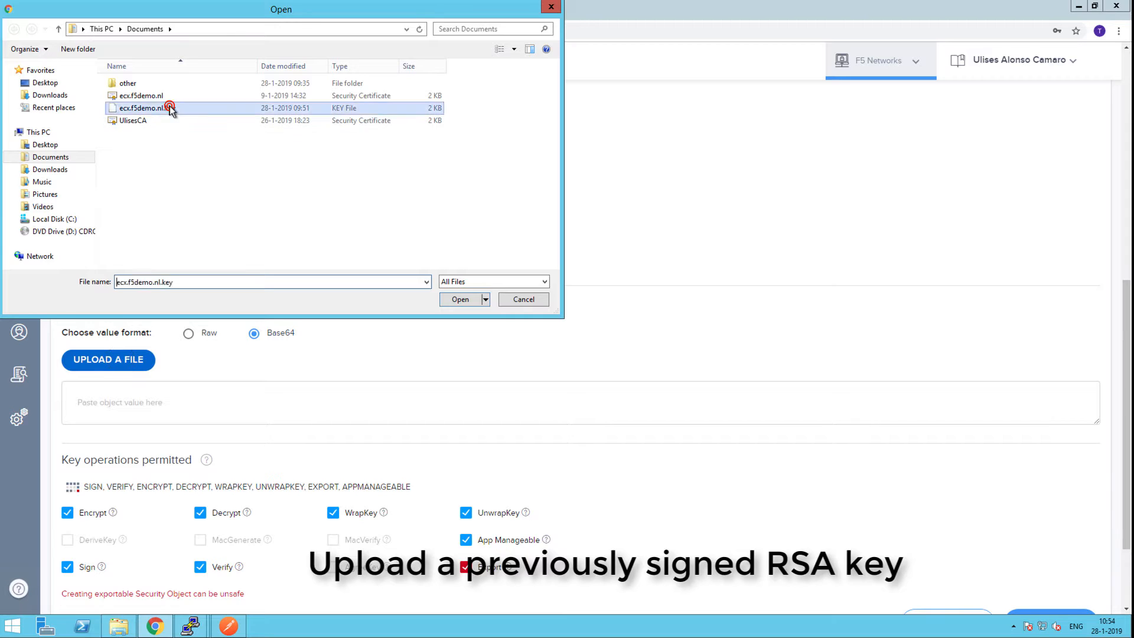
# Step: Upload ecx.f5demo.nl.key, remove its Export permission, import the key and accept the restriction of key operations
pyautogui.scroll(-8, 1126, 402)
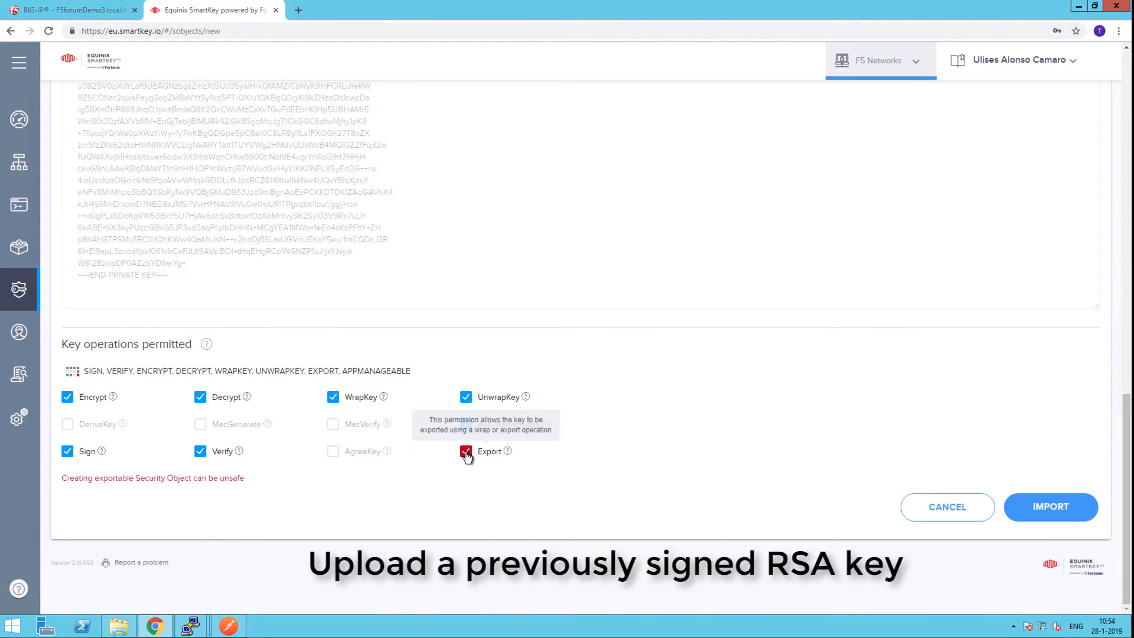
pyautogui.click(466, 452)
pyautogui.click(1067, 508)
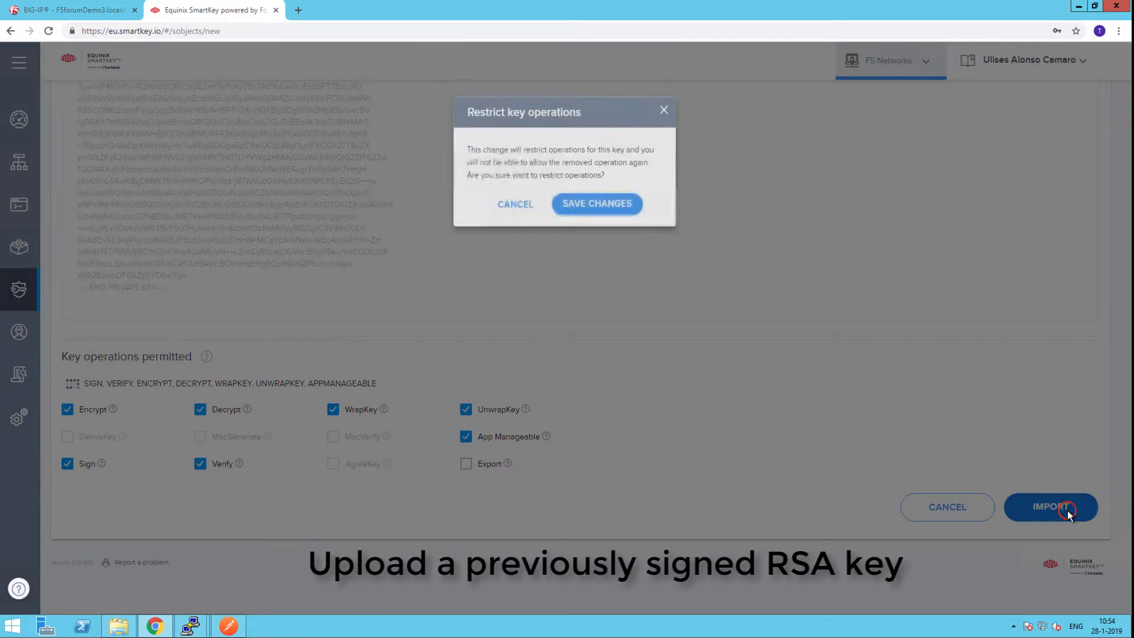
pyautogui.click(606, 206)
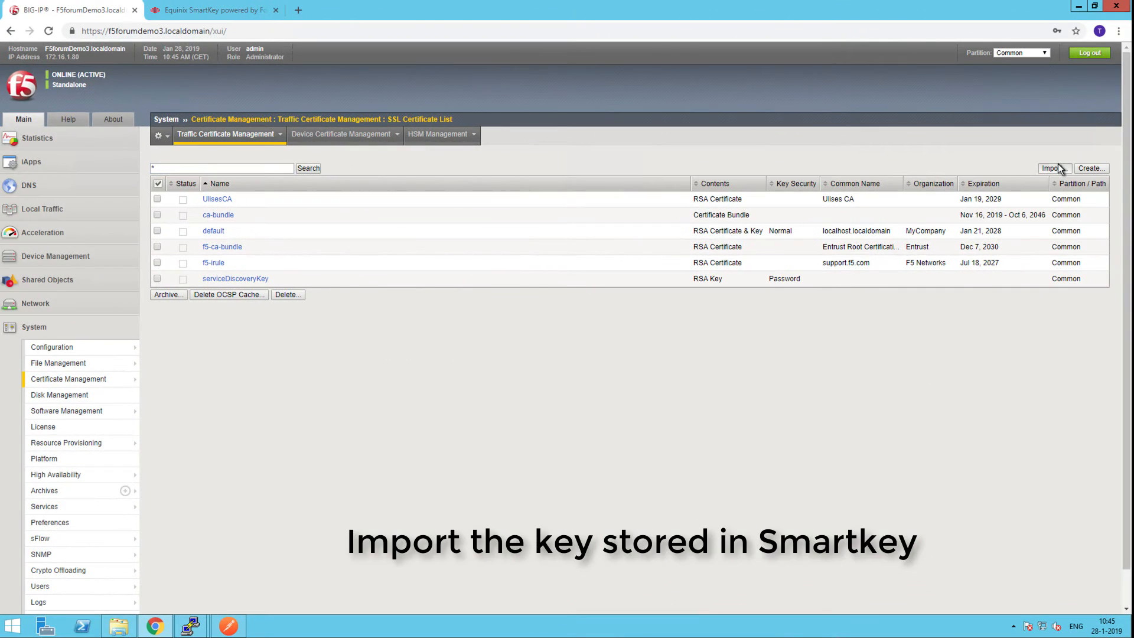
# Step: In BIG-IP, start an SSL import of type Key with the new key name ecx.f5demo.nl.key
pyautogui.click(1053, 168)
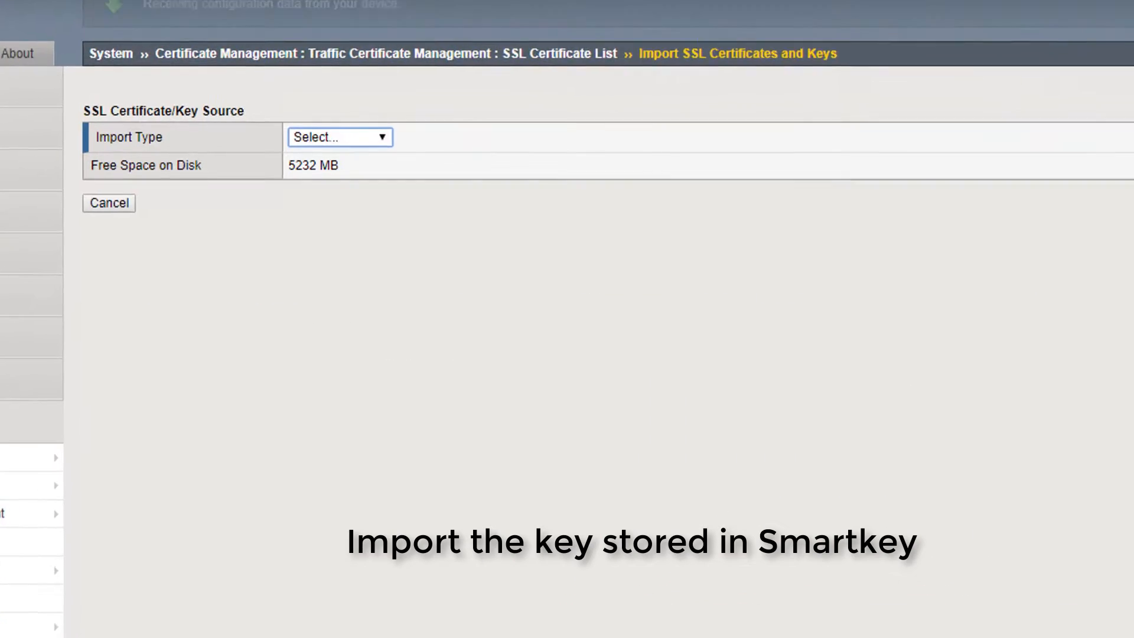
pyautogui.click(331, 121)
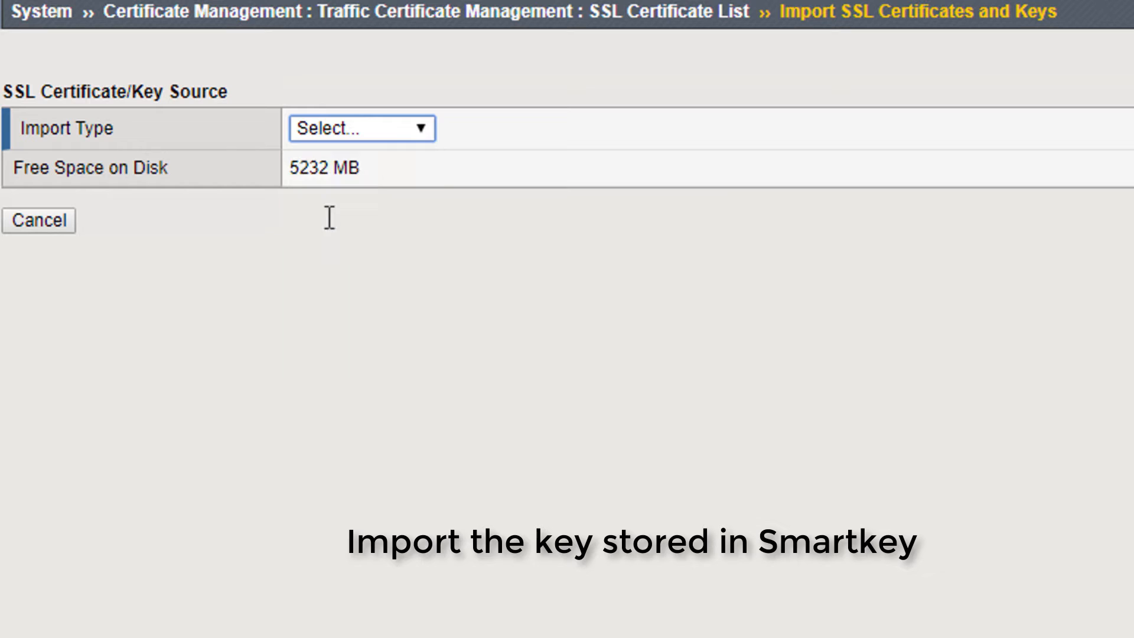
pyautogui.click(328, 215)
pyautogui.click(347, 208)
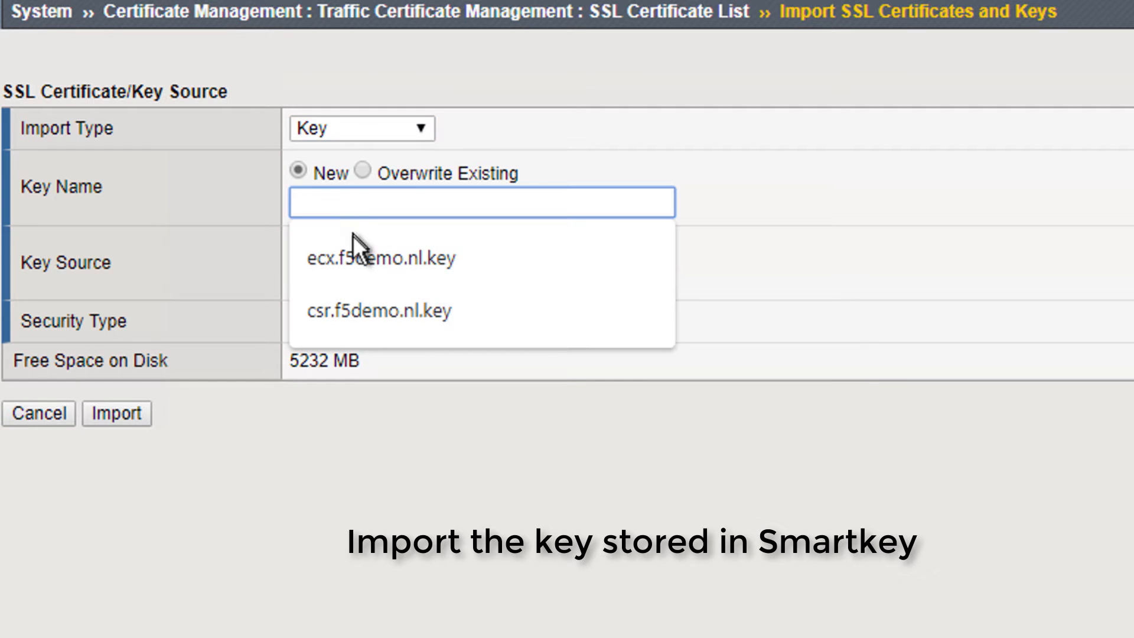
pyautogui.click(356, 255)
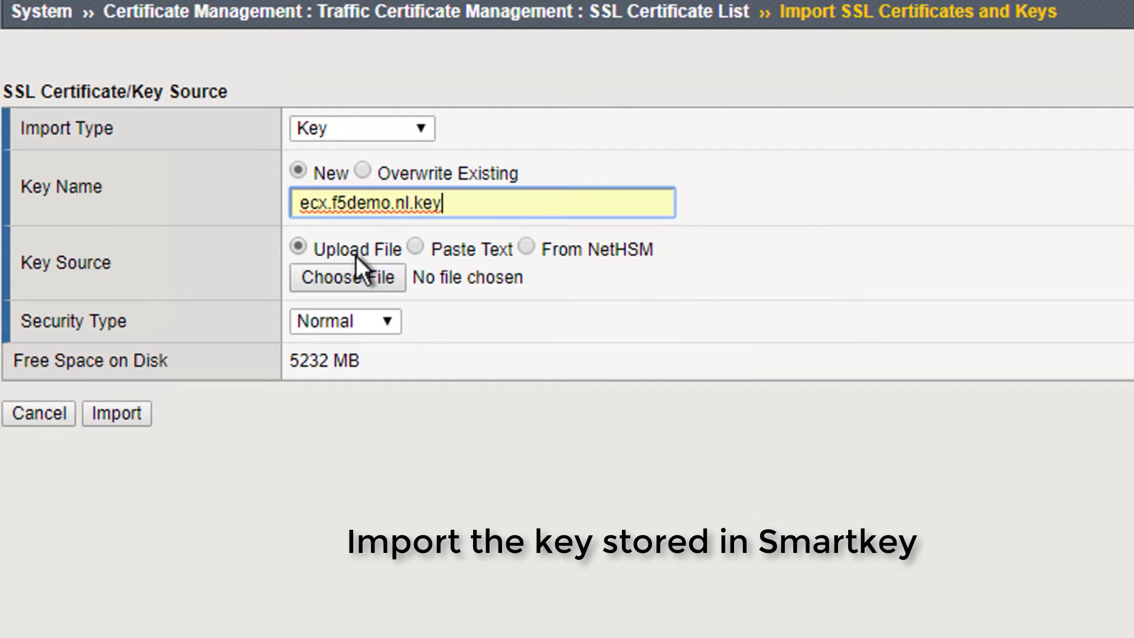
# Step: Set the key source to From NetHSM with the auto partition and import the key
pyautogui.click(525, 246)
pyautogui.click(408, 311)
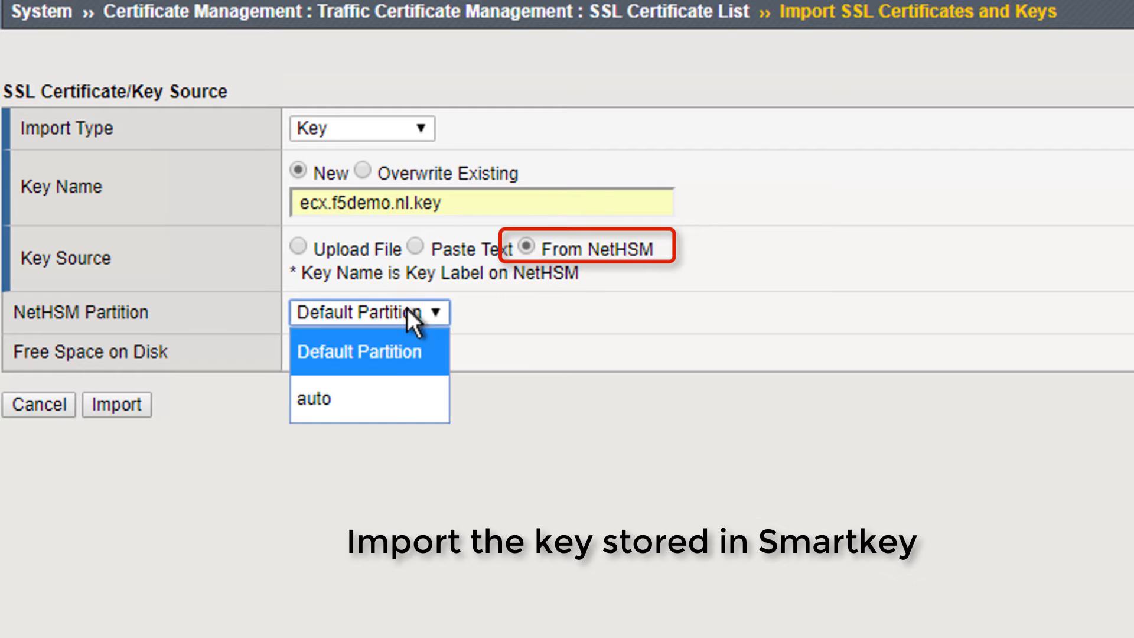
pyautogui.click(360, 403)
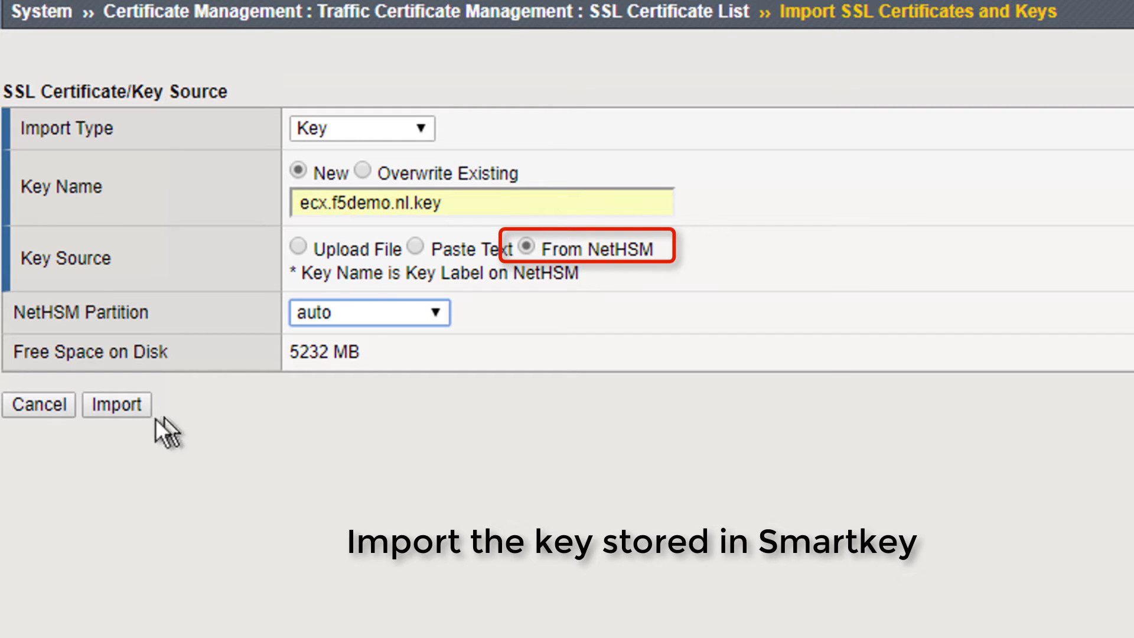
pyautogui.click(126, 409)
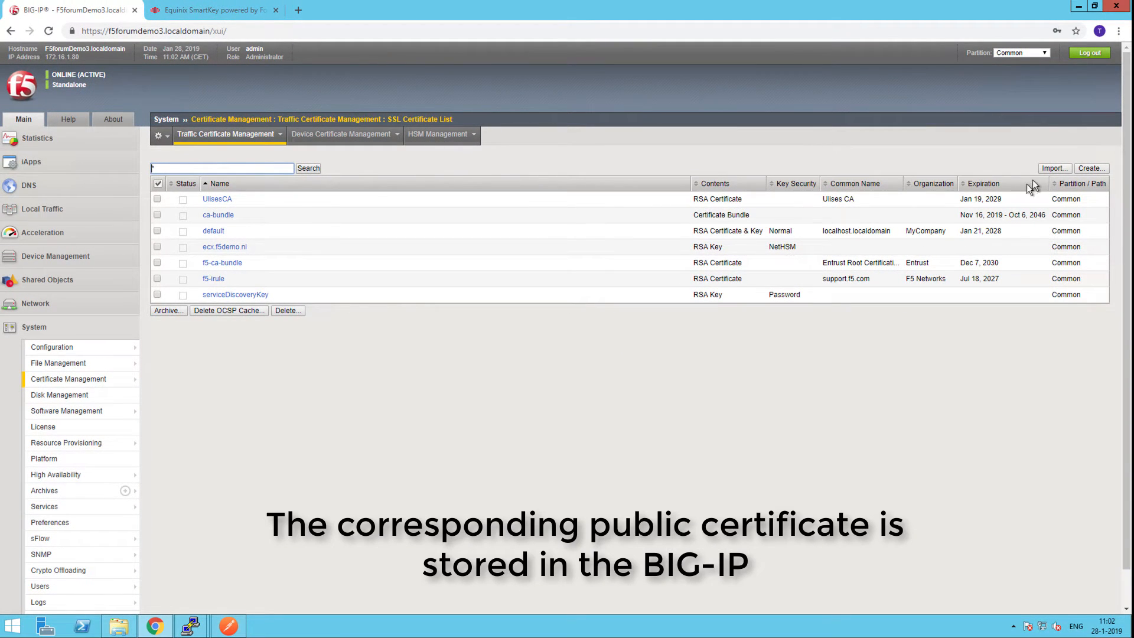
# Step: Start another SSL import of type Certificate with the new certificate name ecx.f5demo.nl.crt
pyautogui.click(1053, 168)
pyautogui.click(298, 166)
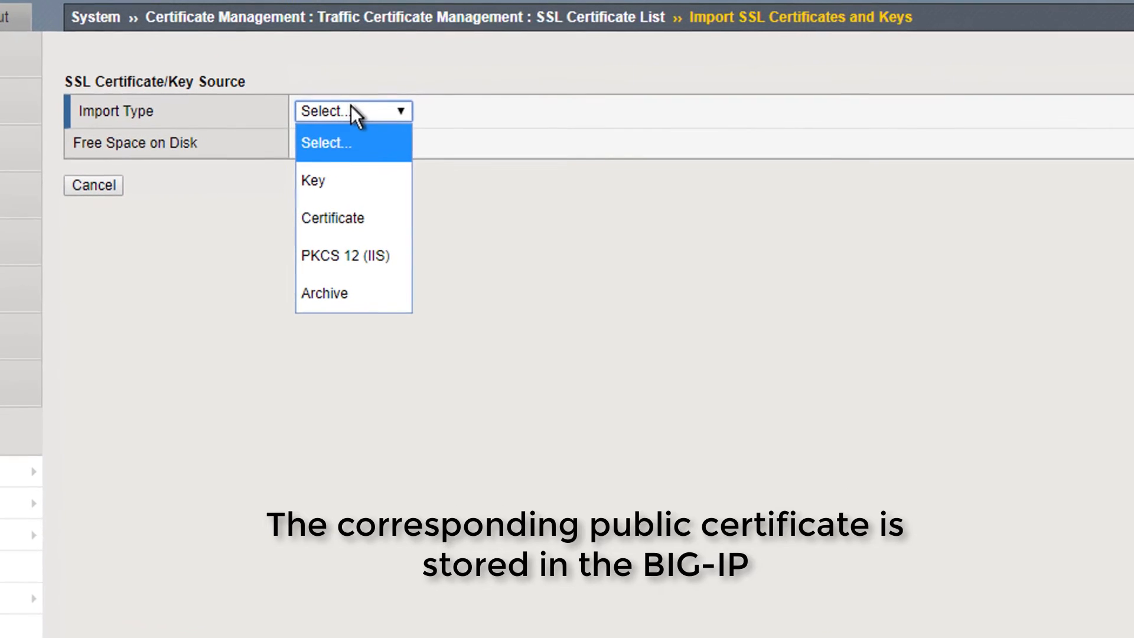
pyautogui.click(335, 225)
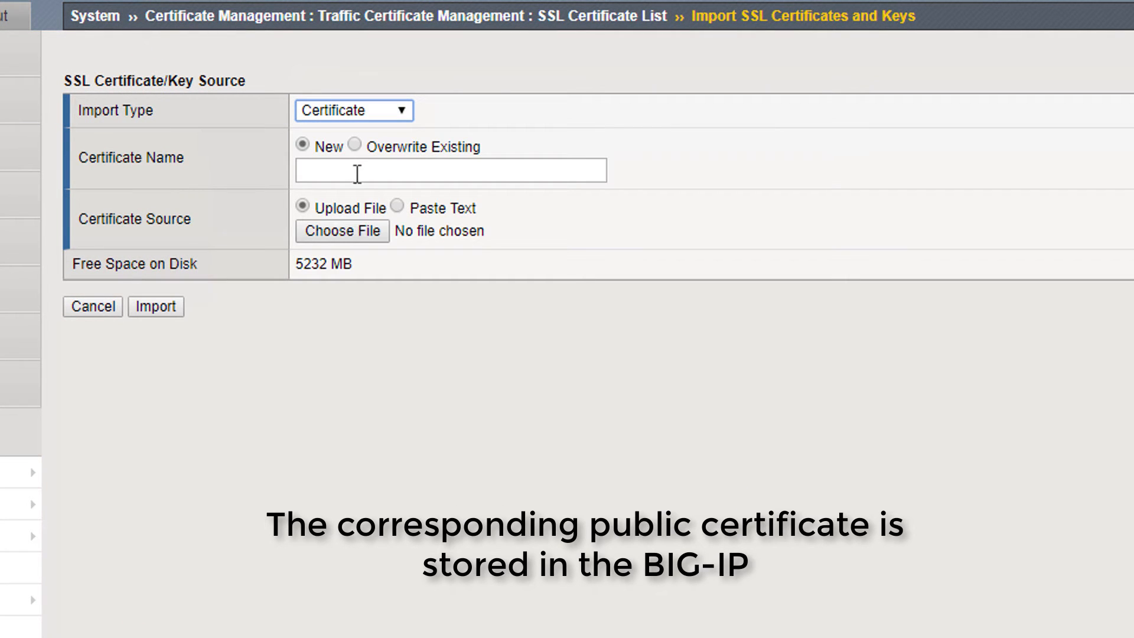
pyautogui.click(355, 174)
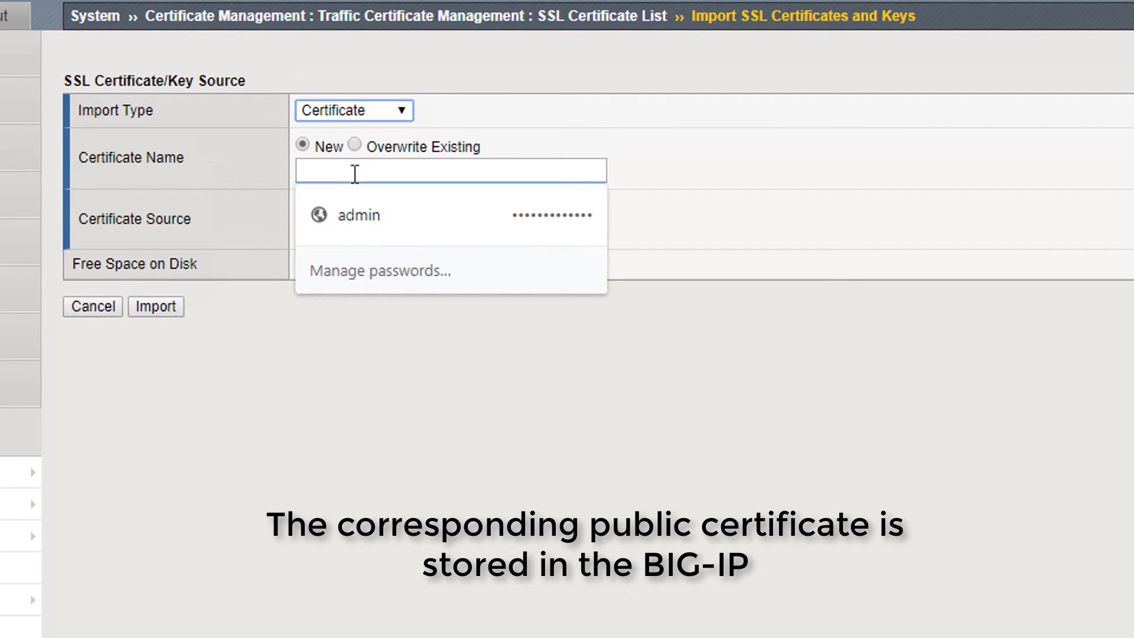
pyautogui.write('ecx.f5demo.nl.crt')
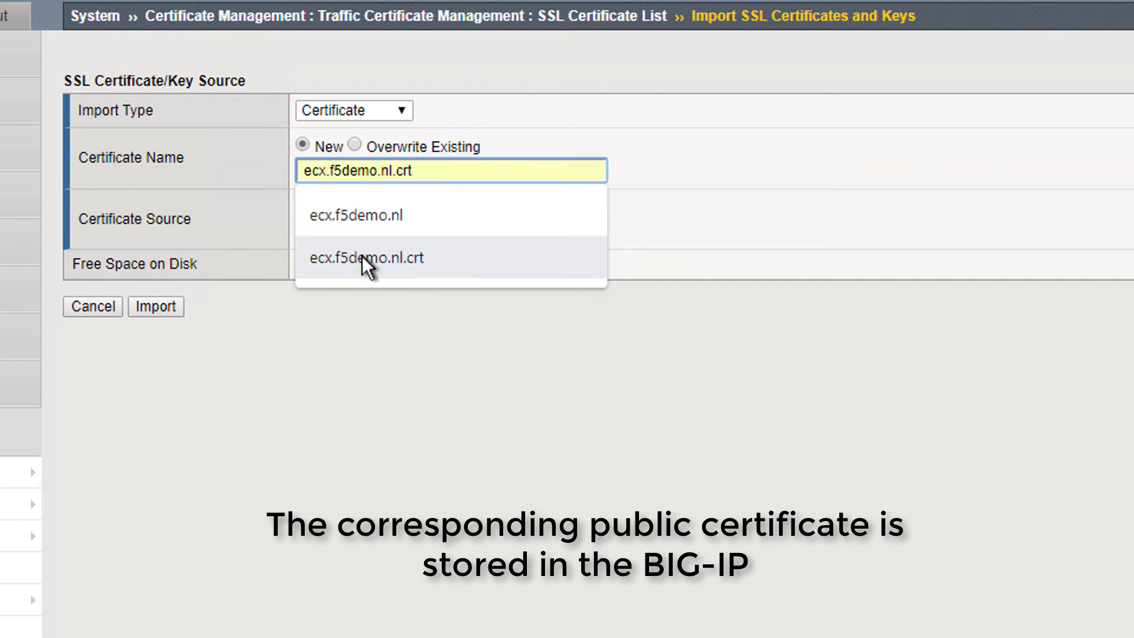
pyautogui.click(365, 260)
# Step: Choose the ecx.f5demo.nl security certificate from Documents as the upload file and import it
pyautogui.click(347, 233)
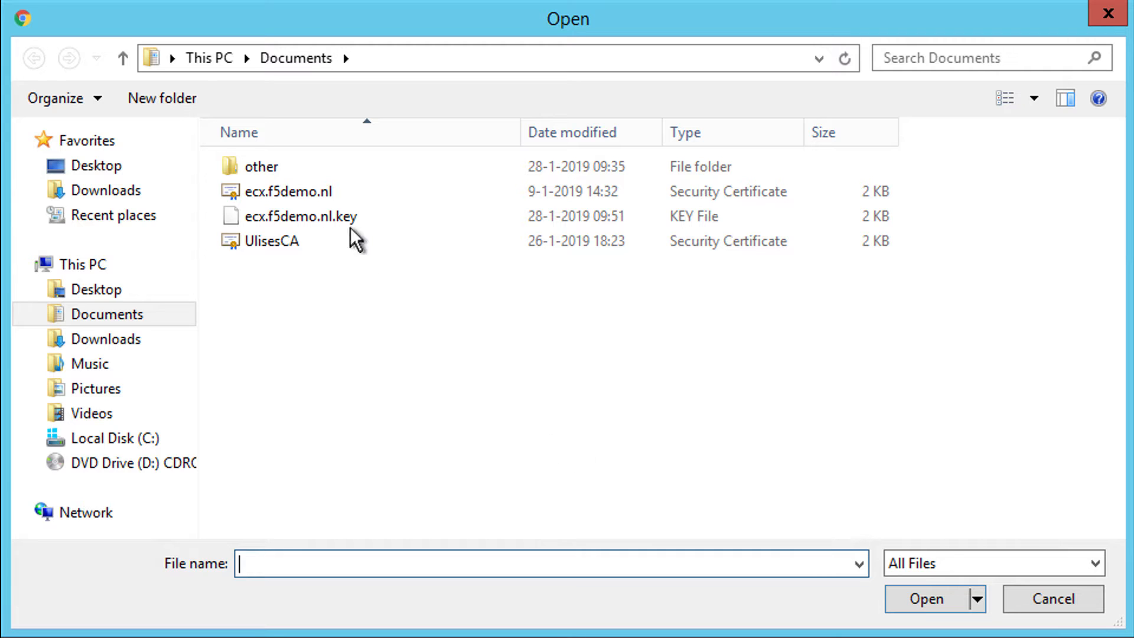
pyautogui.doubleClick(347, 192)
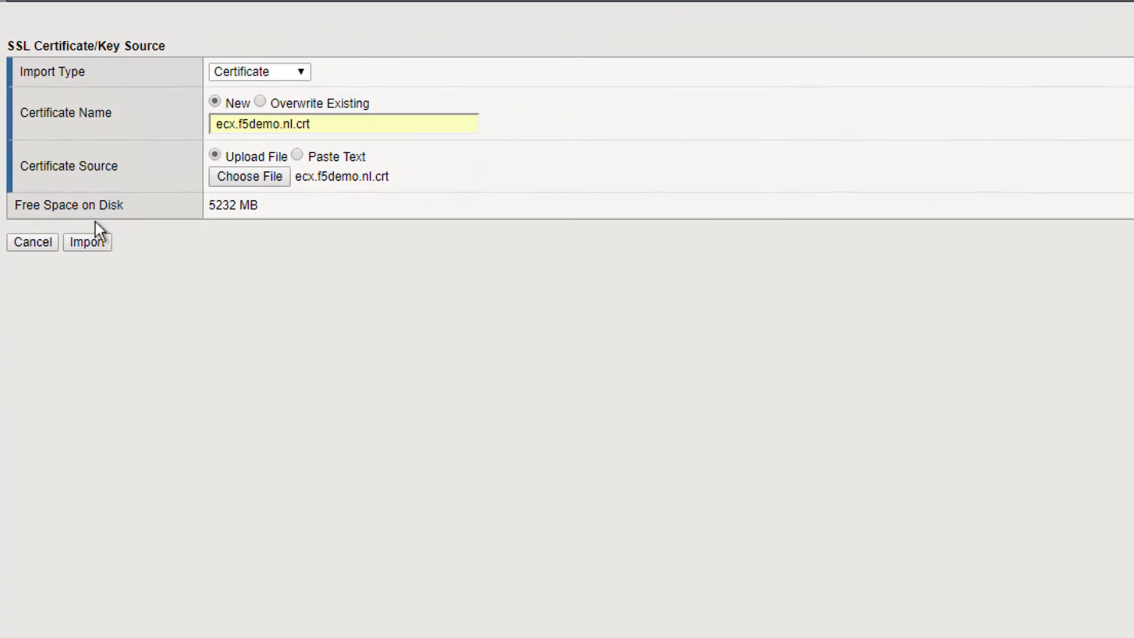
pyautogui.click(223, 344)
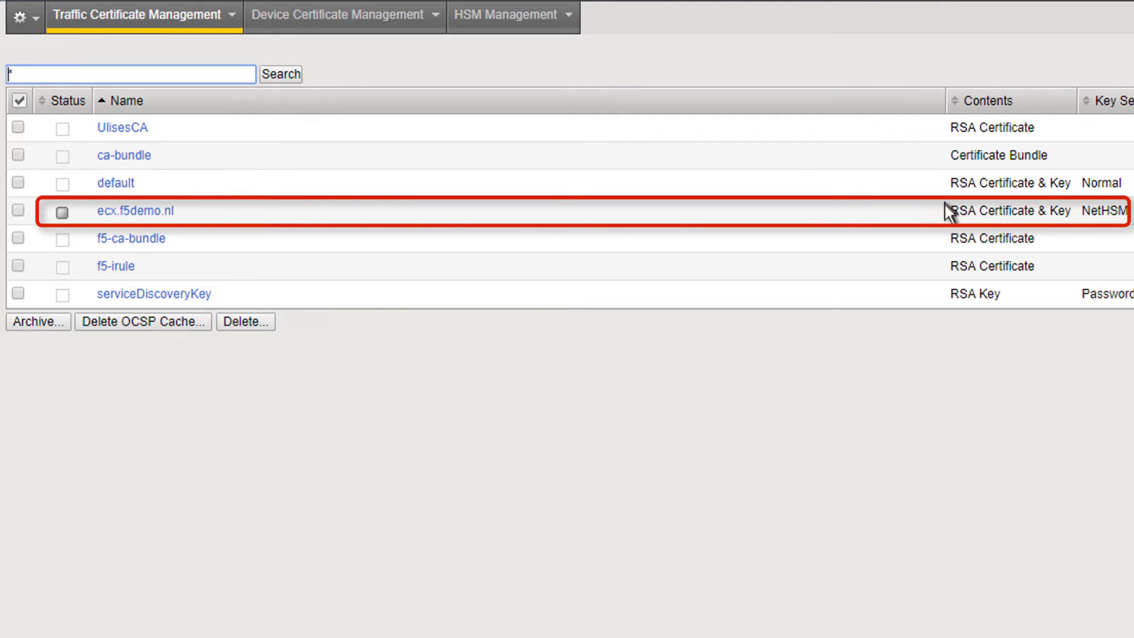
pyautogui.moveTo(951, 211); pyautogui.dragTo(867, 249)
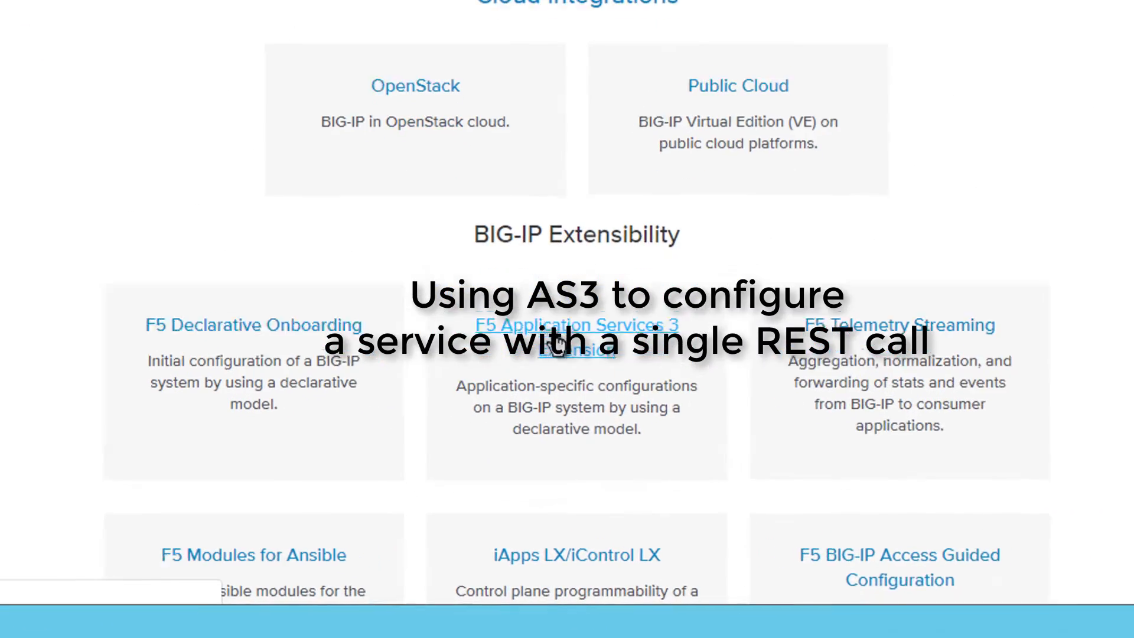
# Step: Open the F5 Application Services 3 Extension documentation and review the class, id and tenant lines of the AS3 declaration in Postman
pyautogui.click(553, 324)
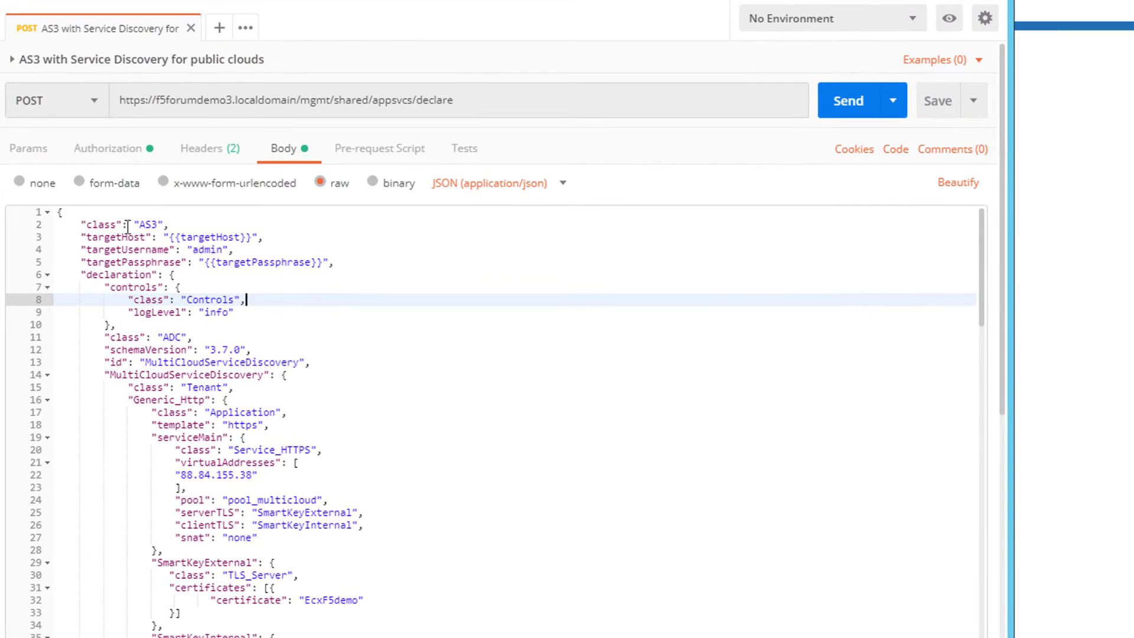
pyautogui.tripleClick(127, 228)
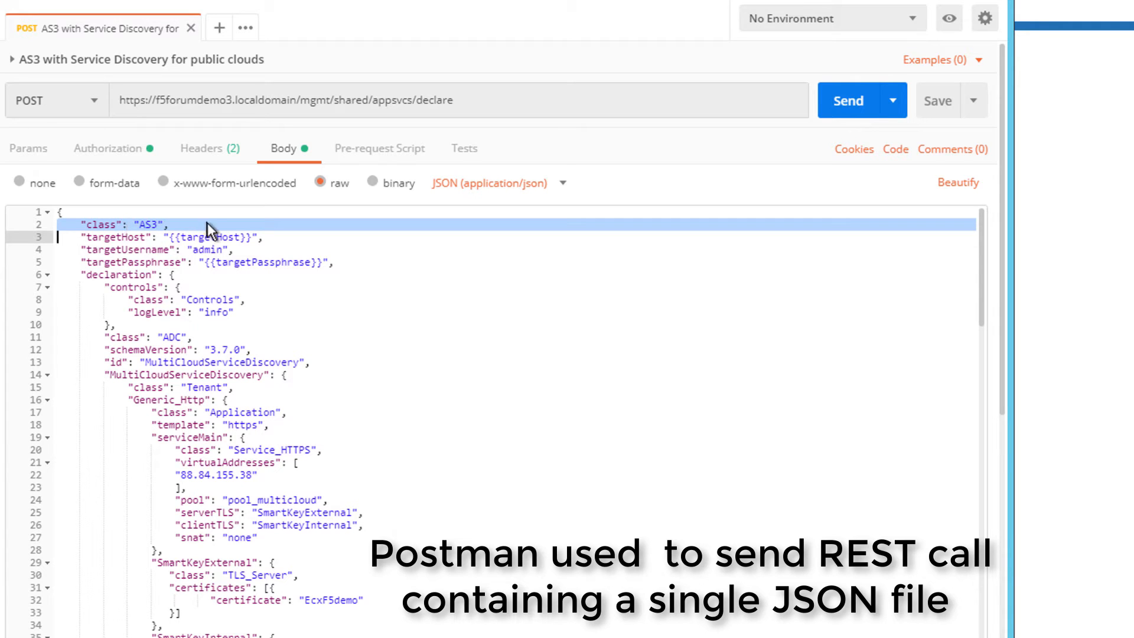
pyautogui.tripleClick(197, 362)
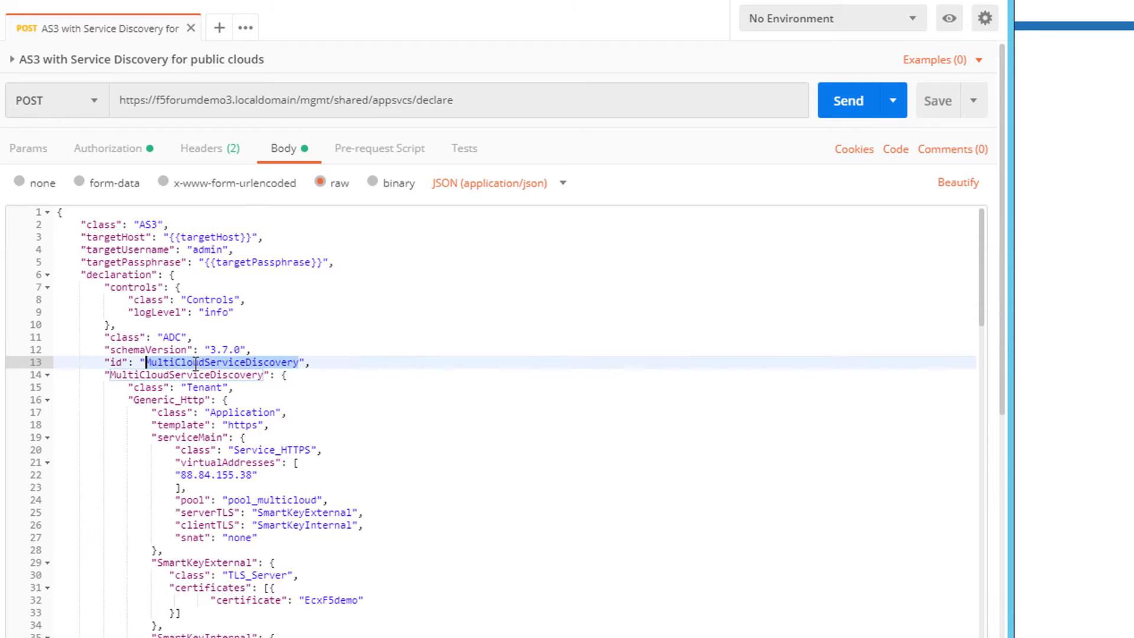
pyautogui.tripleClick(192, 374)
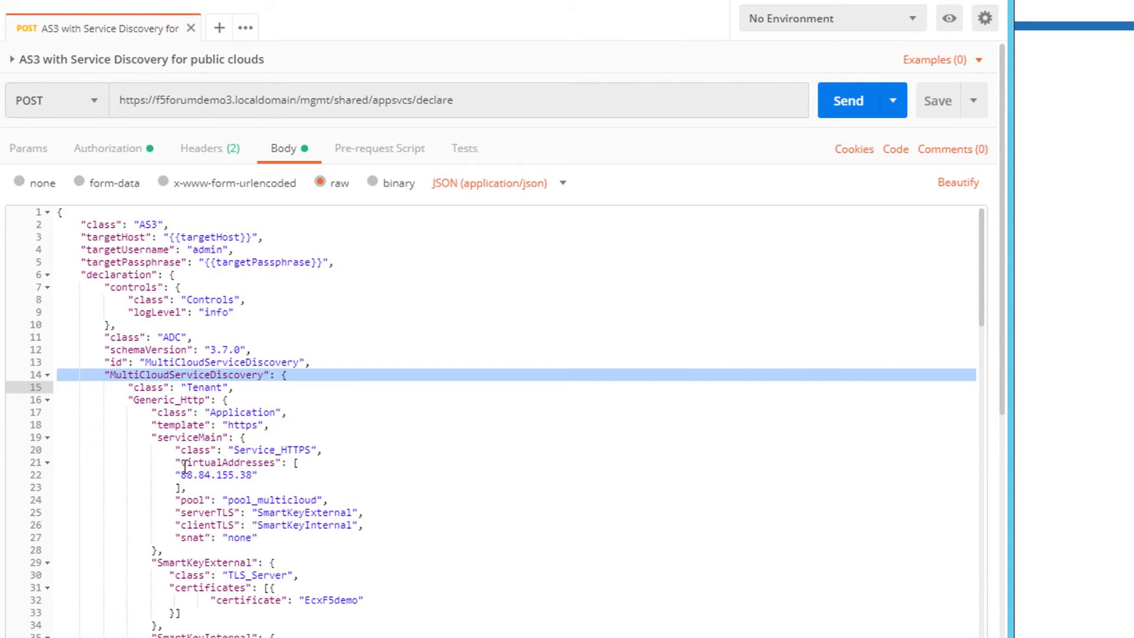
# Step: Highlight the Service_HTTPS class and virtual address lines under serviceMain in the request body
pyautogui.tripleClick(134, 451)
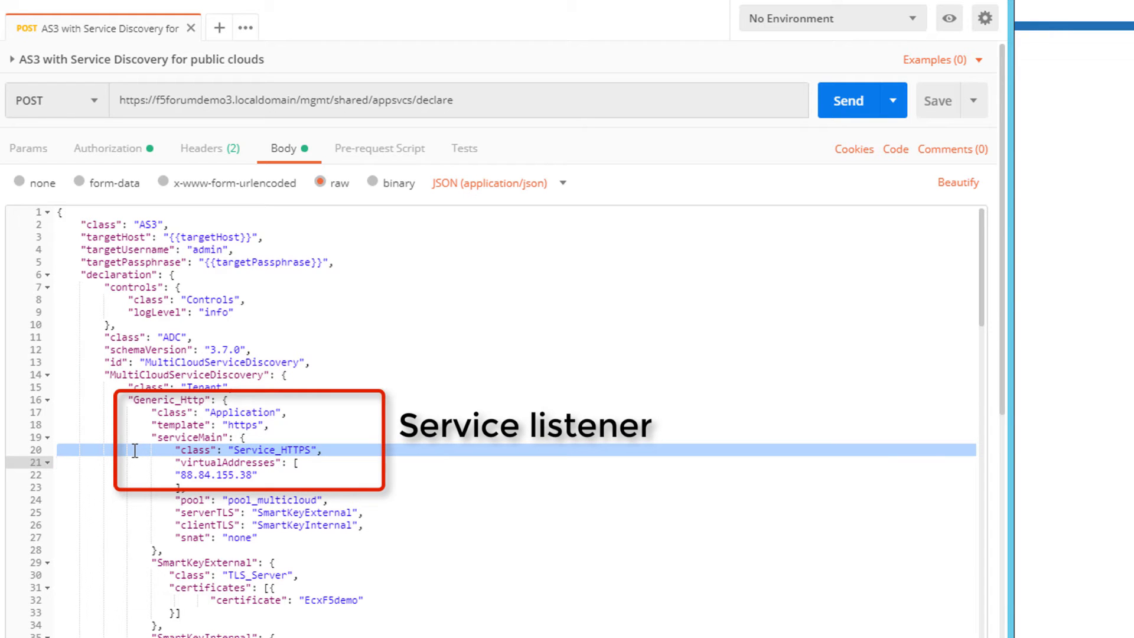
pyautogui.hotkey('shift', 'Down')
pyautogui.hotkey('shift', 'Down')
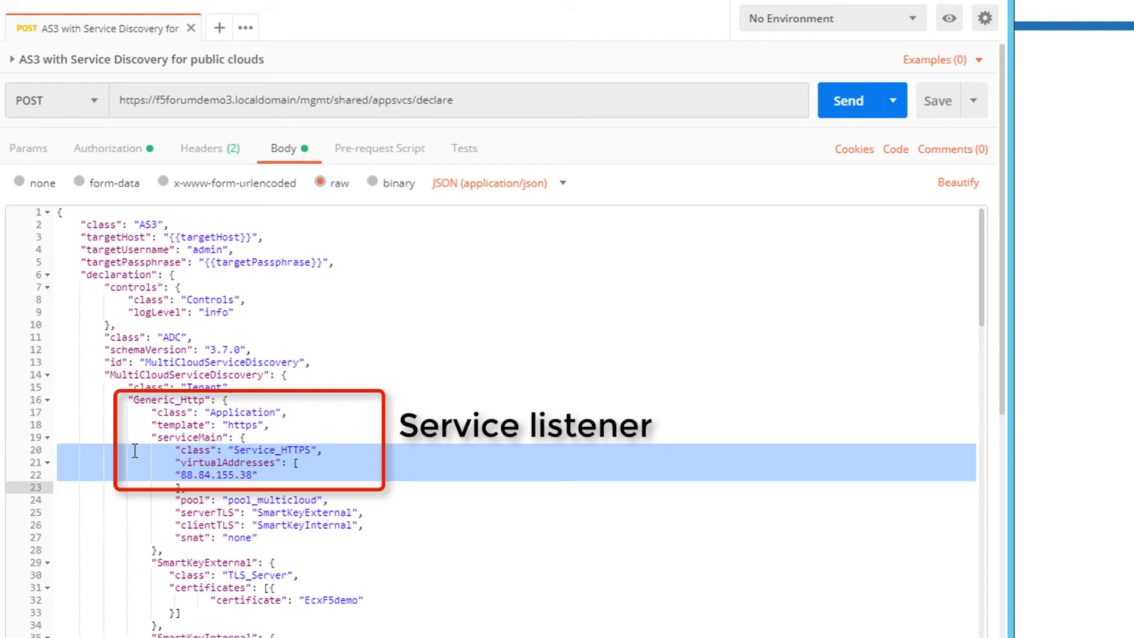
pyautogui.hotkey('shift', 'Down')
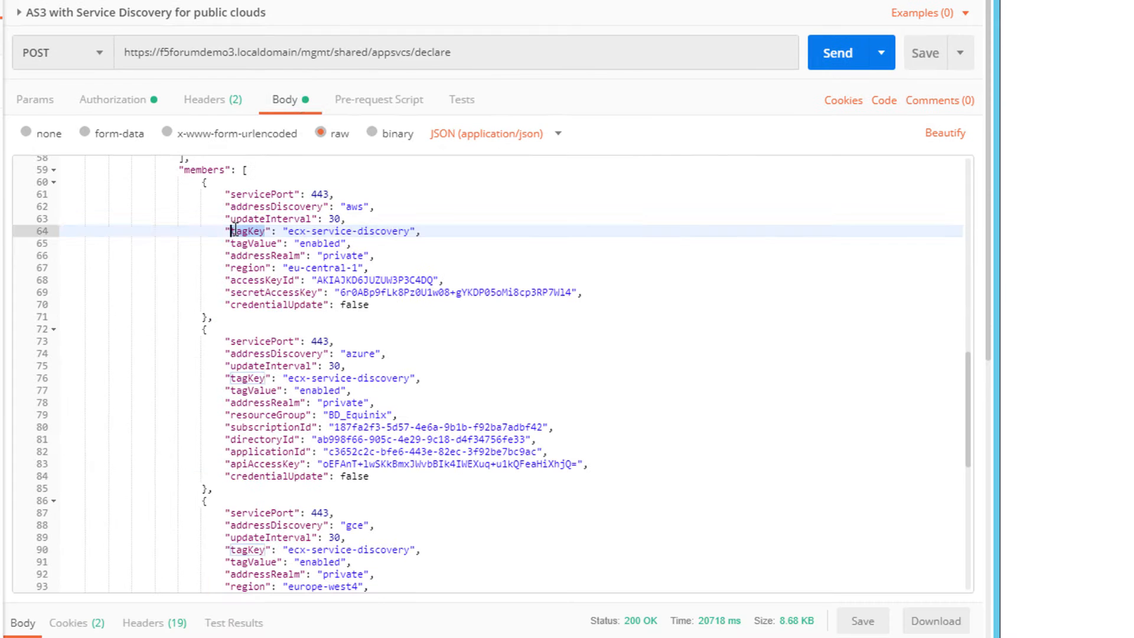
# Step: Highlight the tagKey and tagValue lines of the aws, azure and gce pool members in the request body
pyautogui.hotkey('shift', 'Down')
pyautogui.hotkey('shift', 'Down')
pyautogui.tripleClick(234, 381)
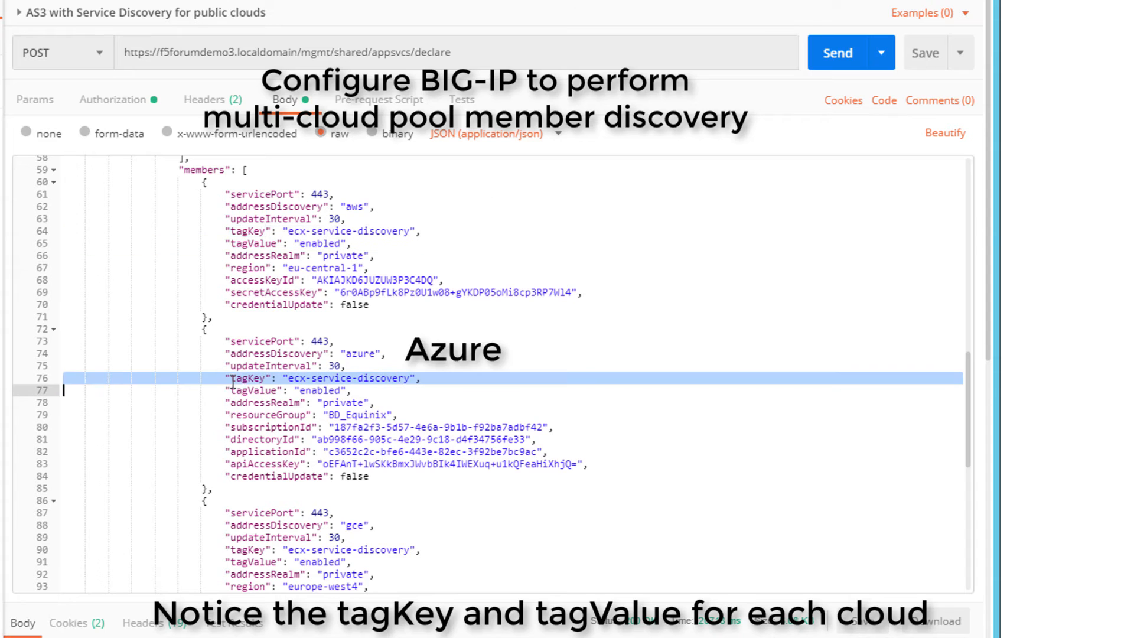
pyautogui.hotkey('shift', 'Down')
pyautogui.tripleClick(241, 479)
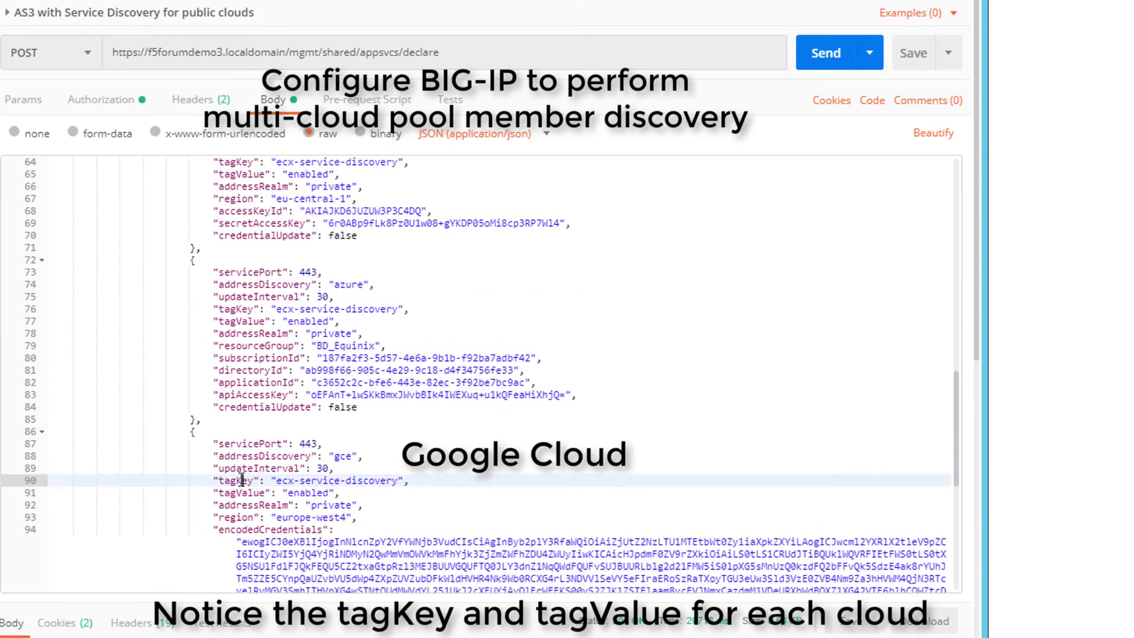
pyautogui.hotkey('shift', 'Down')
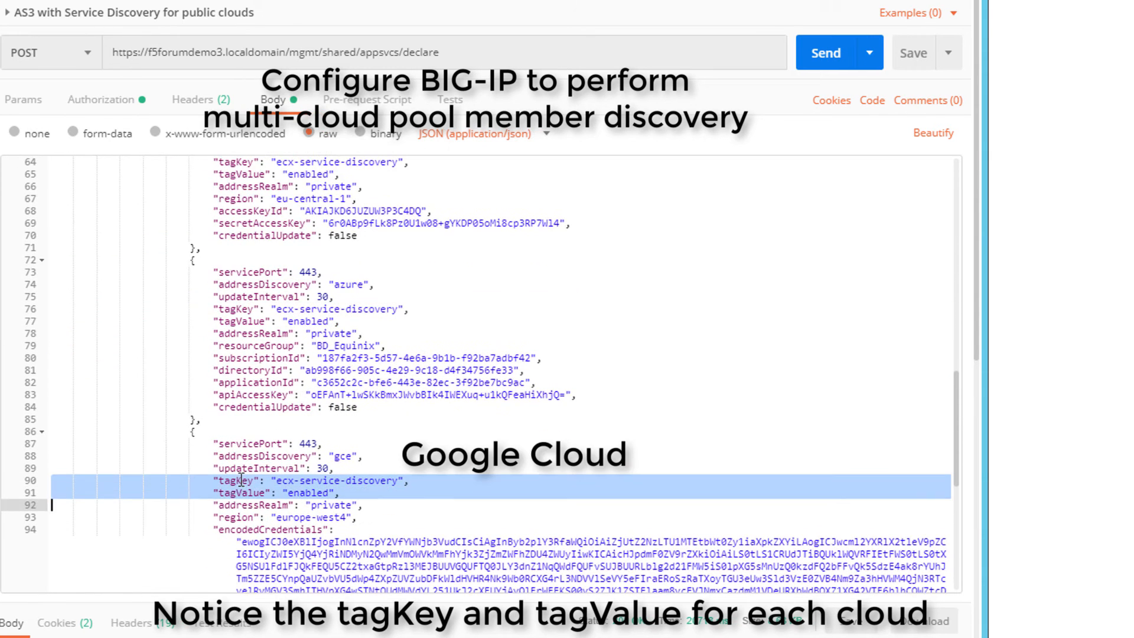
# Step: Send the AS3 declaration as a POST request to the BIG-IP's appsvcs/declare endpoint and check the response status
pyautogui.scroll(-1, 379, 482)
pyautogui.scroll(-5, 379, 483)
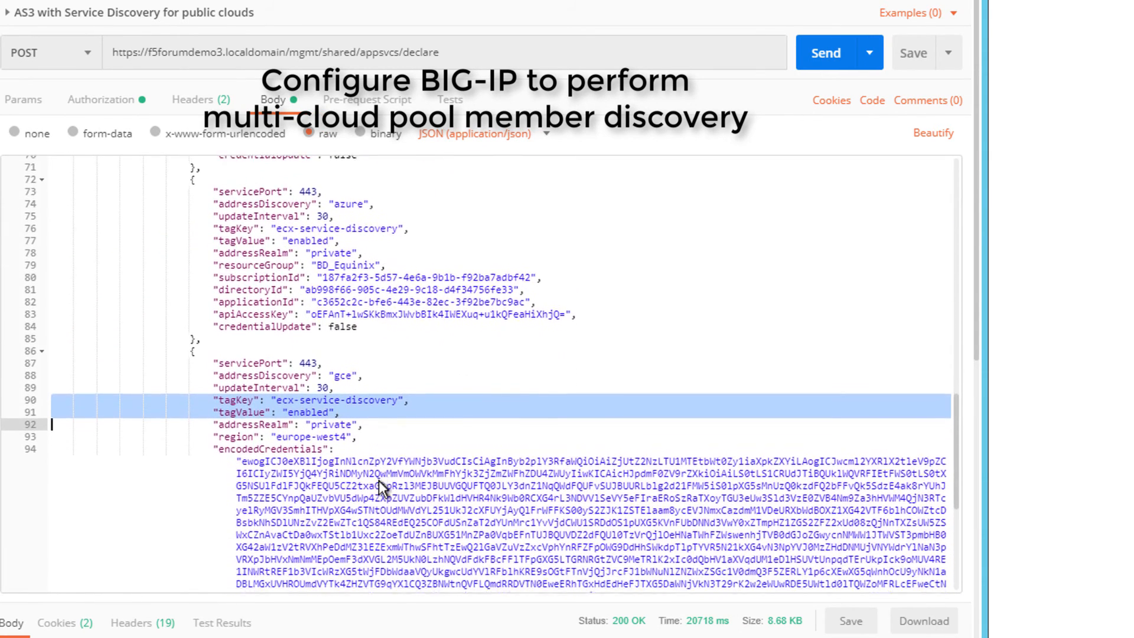
pyautogui.scroll(-5, 381, 479)
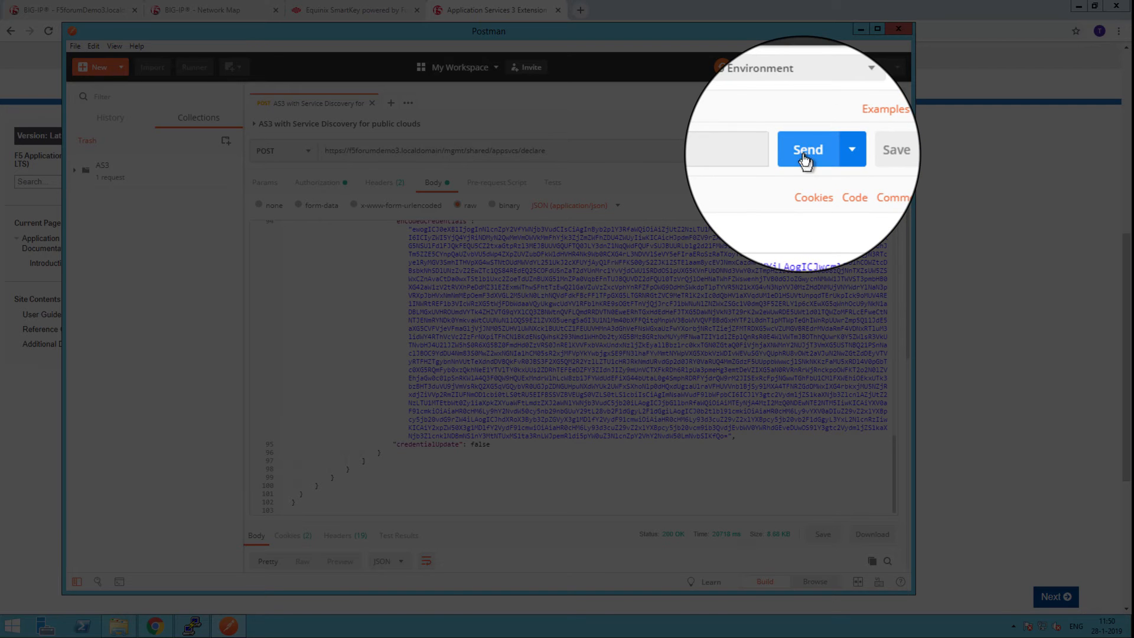
pyautogui.click(826, 53)
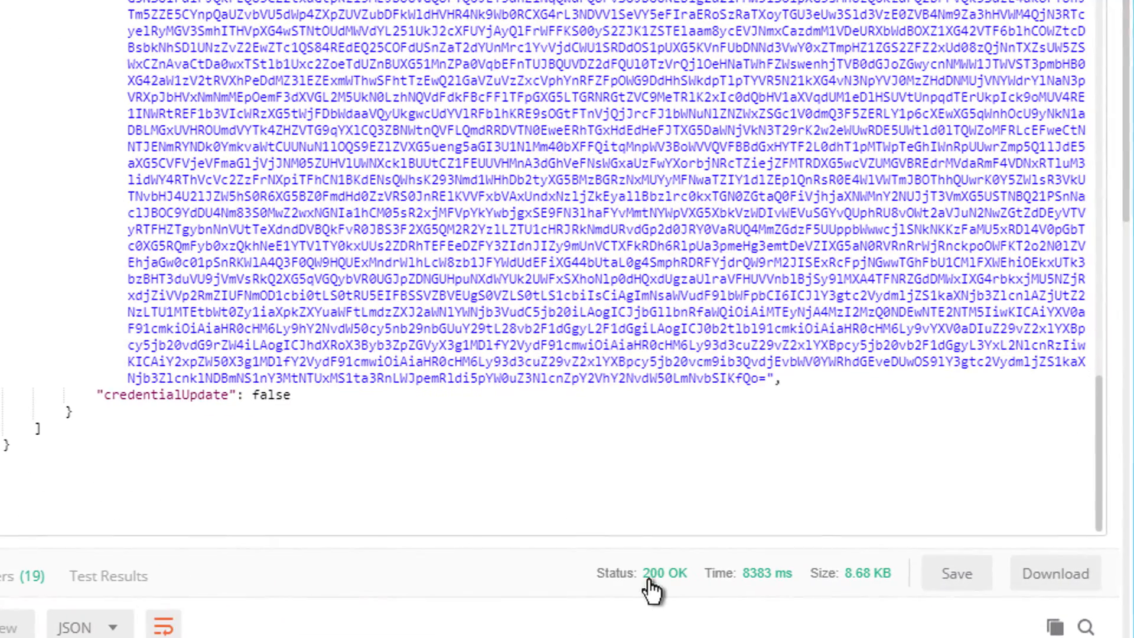
pyautogui.moveTo(652, 589)
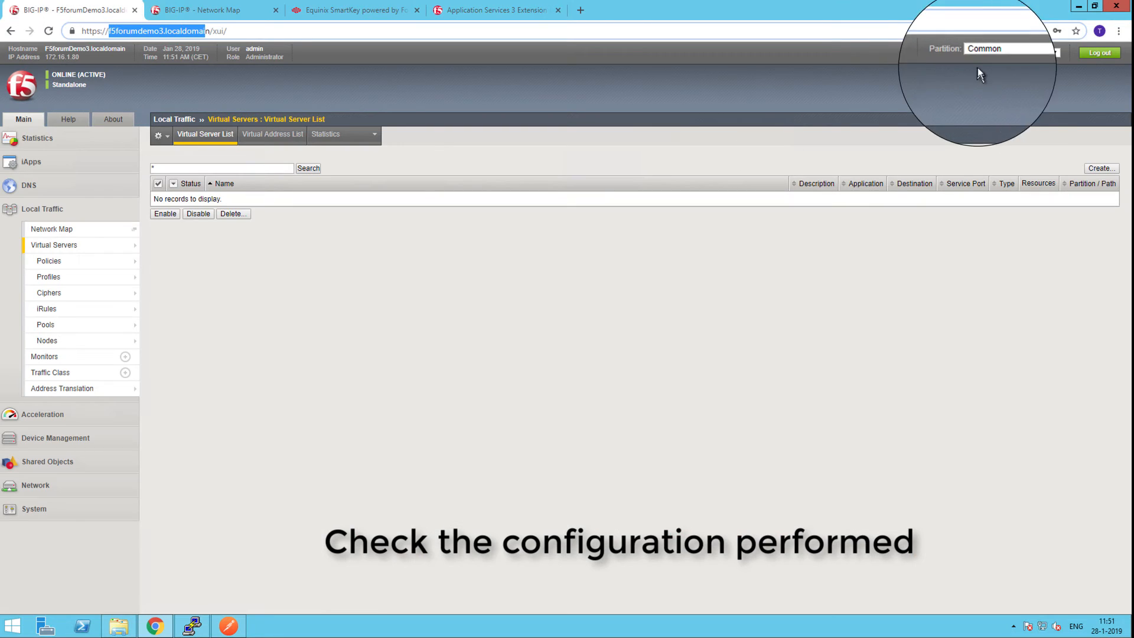
# Step: In BIG-IP, switch the partition to MultiCloudServiceDiscovery and check the status of the serviceMain virtual server
pyautogui.click(1004, 50)
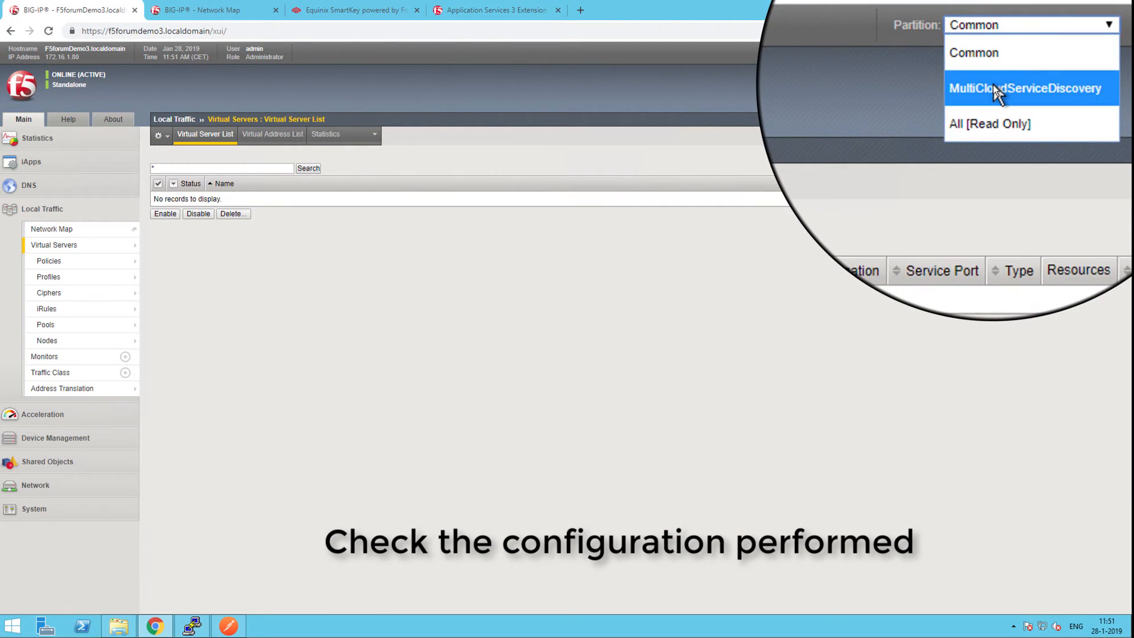
pyautogui.click(995, 89)
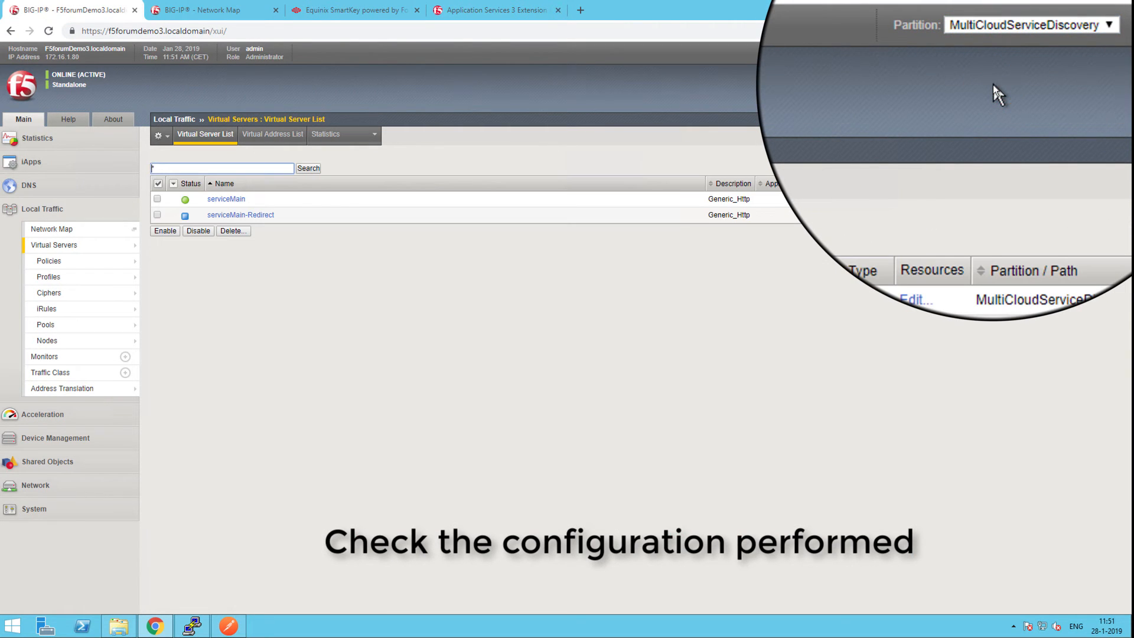
pyautogui.moveTo(184, 202)
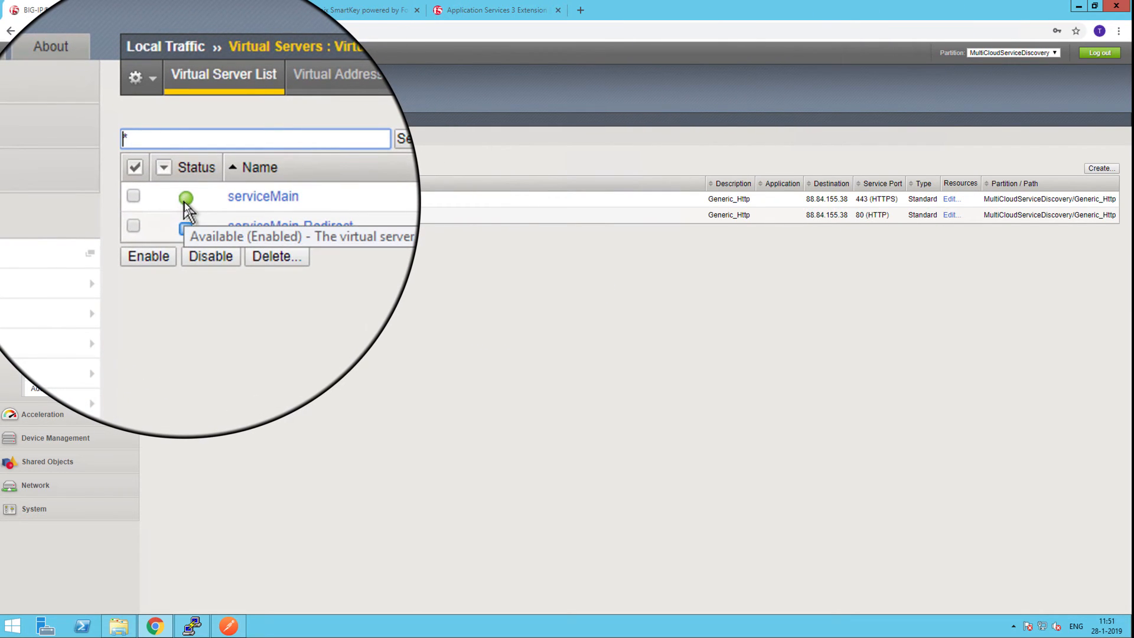
# Step: Open the serviceMain virtual server and review its general properties and configuration profiles
pyautogui.click(224, 201)
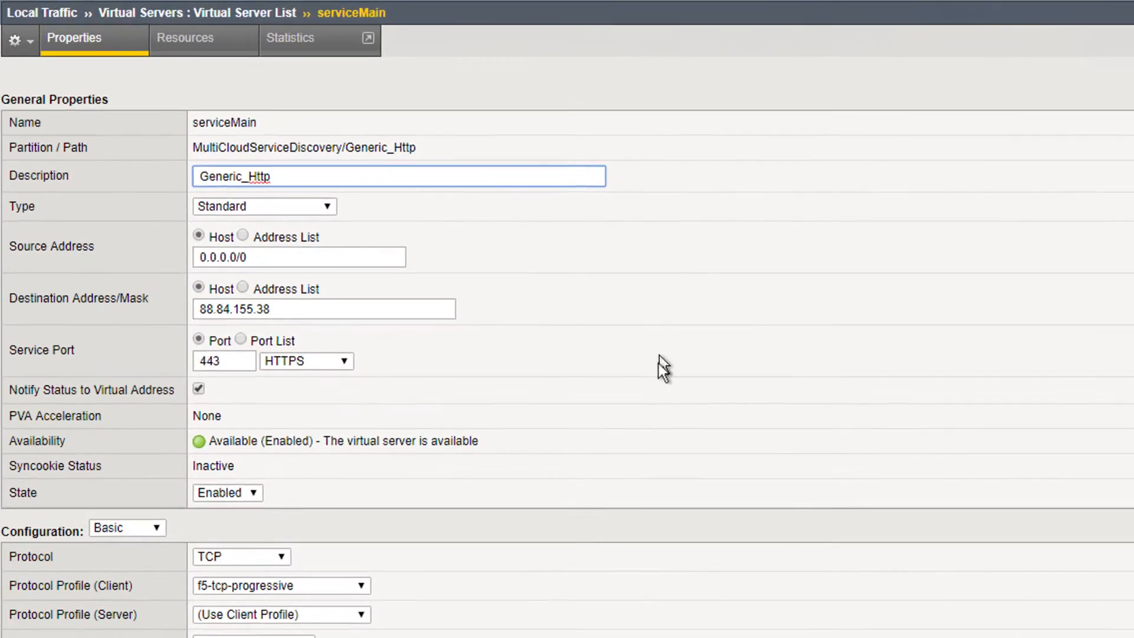
pyautogui.scroll(-4, 574, 347)
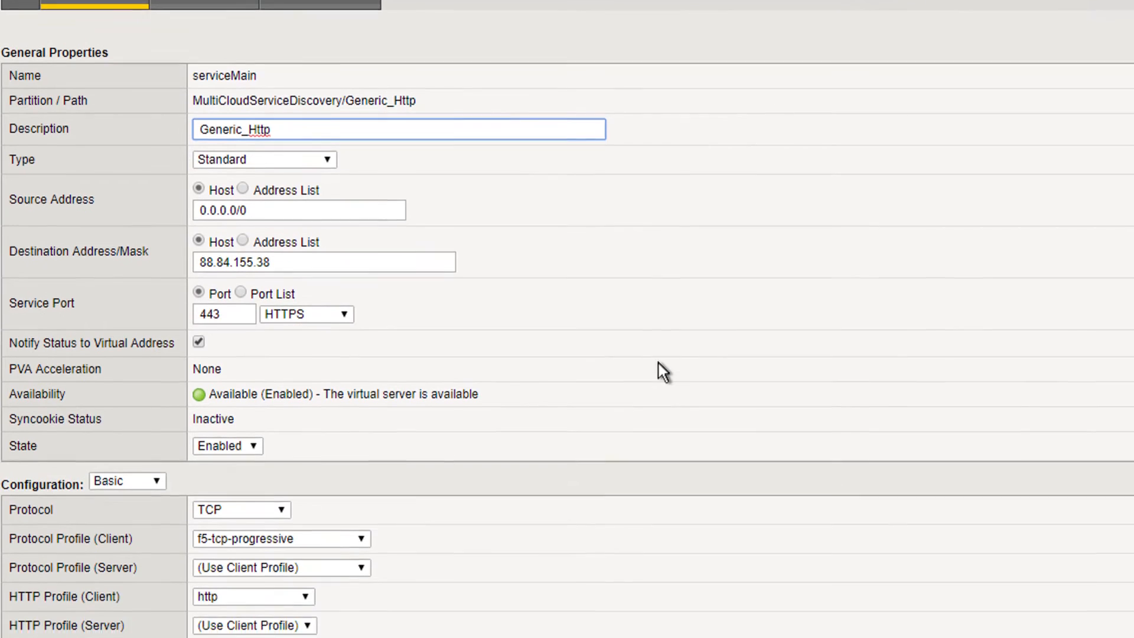
pyautogui.scroll(-2, 658, 364)
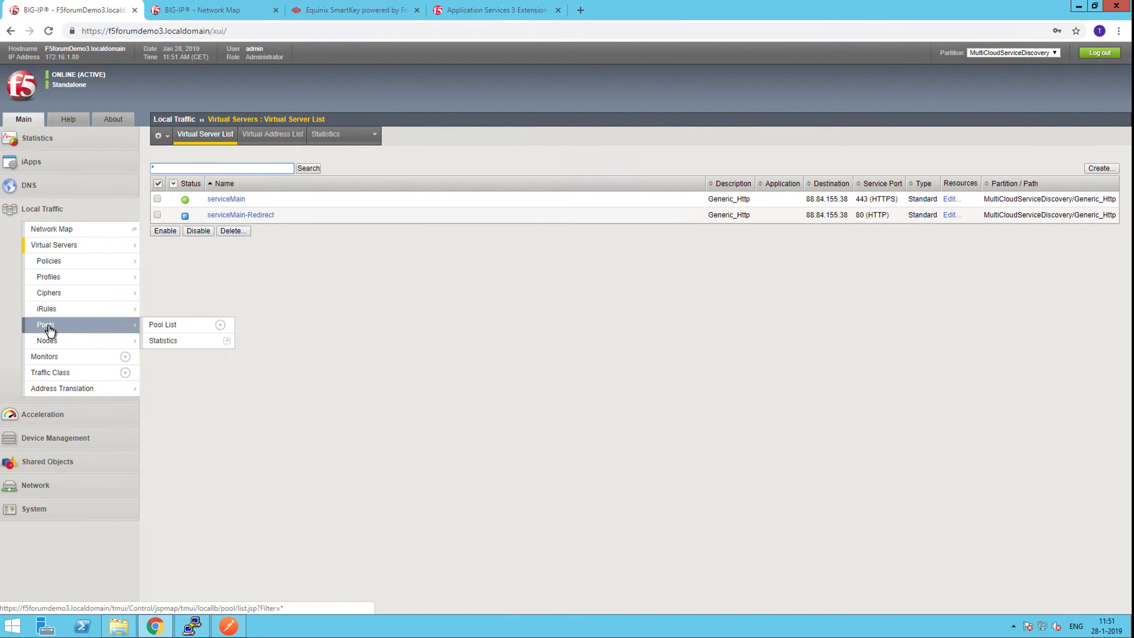
# Step: Open pool_multicloud from the Local Traffic pools and view its members
pyautogui.click(51, 331)
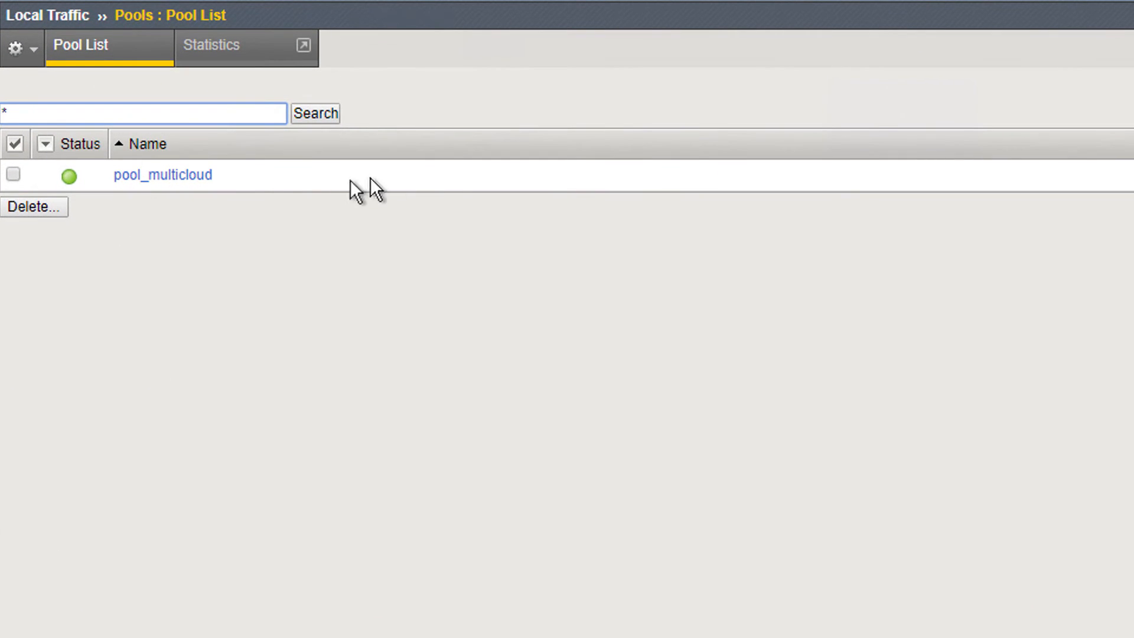
pyautogui.click(161, 177)
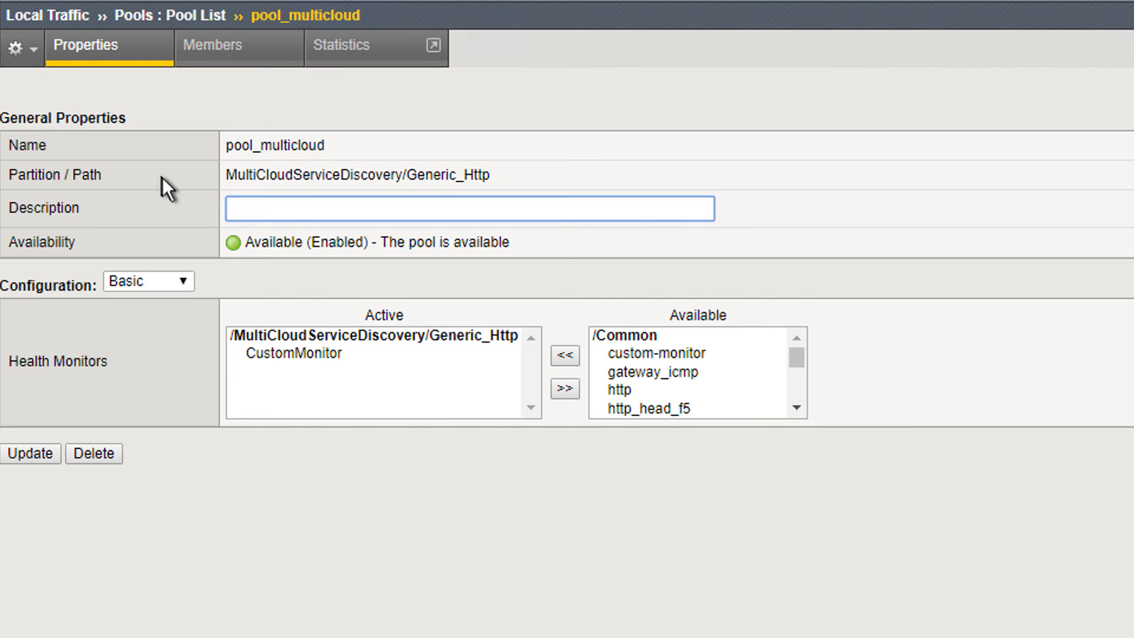
pyautogui.click(243, 64)
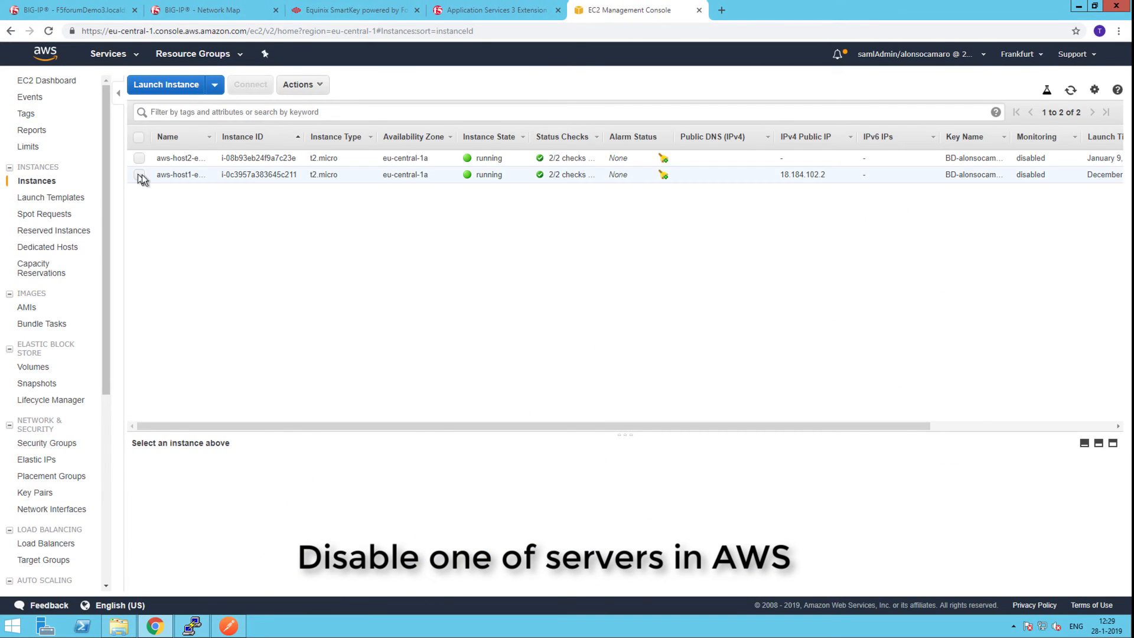
# Step: In the AWS EC2 console, set the ecx-service-discovery tag of instance aws-host1-ecx-bd to disabled and save it
pyautogui.click(139, 175)
pyautogui.click(319, 86)
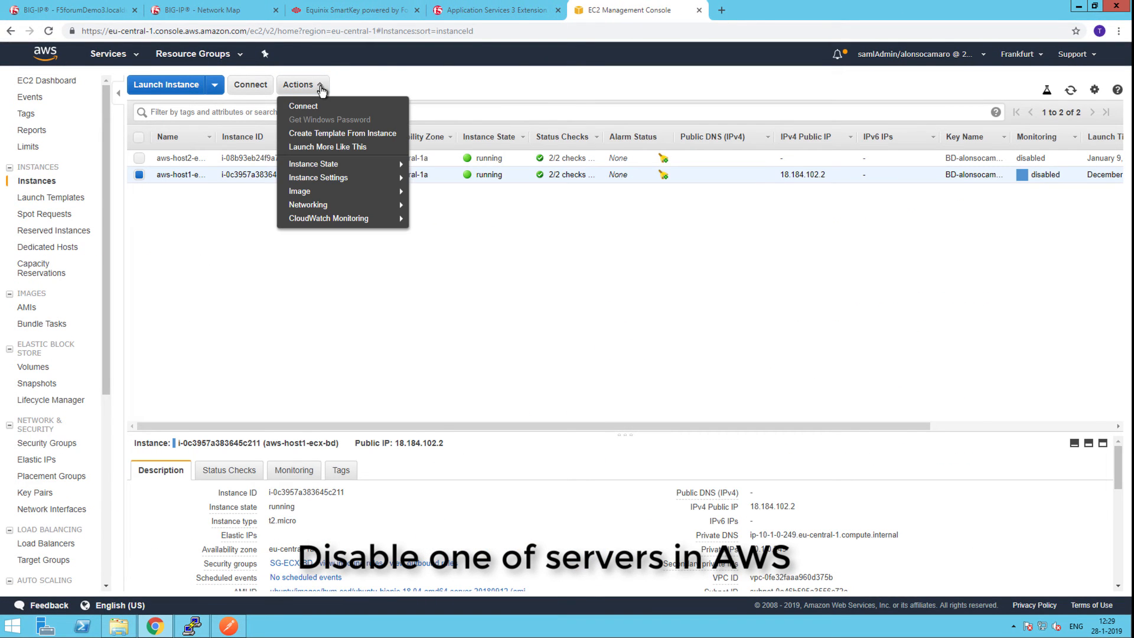
pyautogui.moveTo(329, 177)
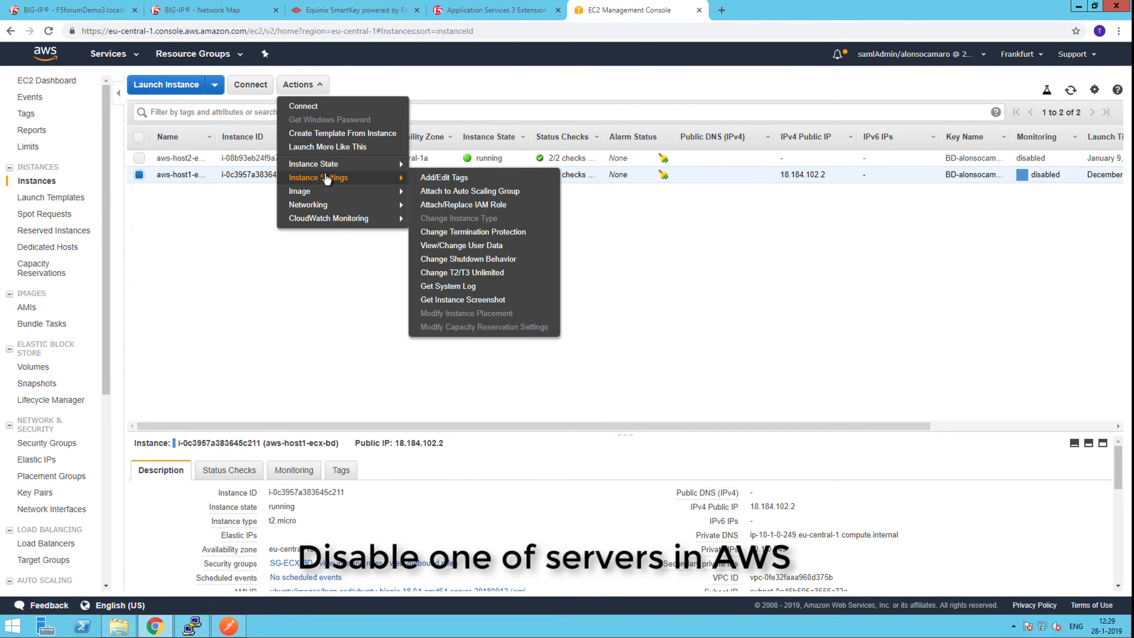
pyautogui.click(454, 178)
pyautogui.doubleClick(573, 243)
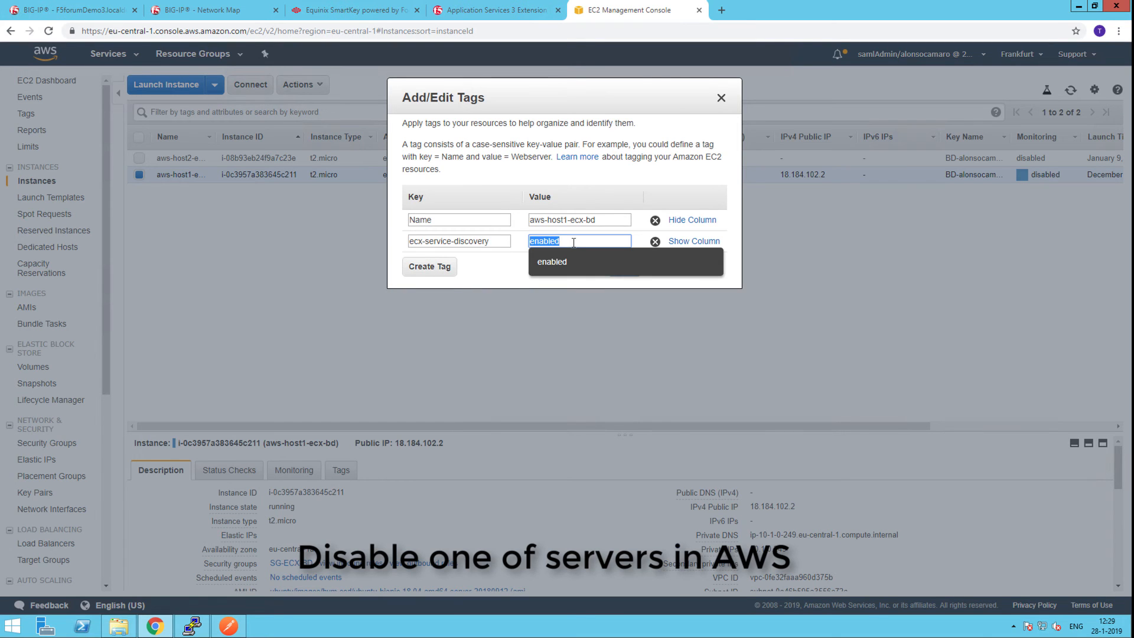
pyautogui.write('disabl')
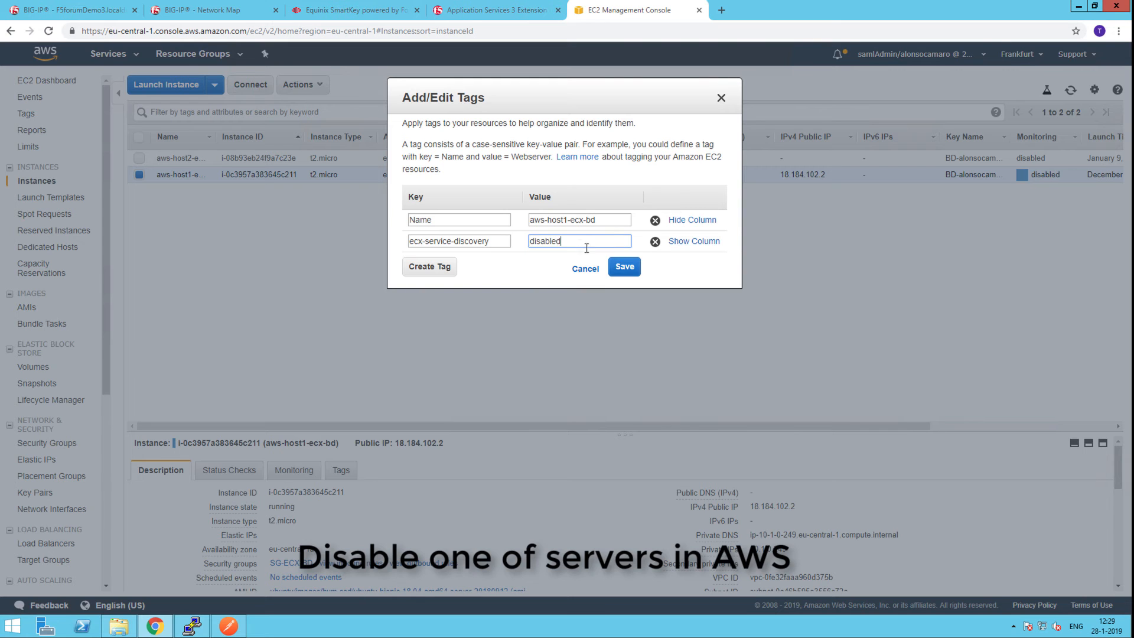
pyautogui.click(624, 266)
# Step: Switch back to BIG-IP and reload the member list of pool_multicloud to check the discovered servers
pyautogui.click(105, 12)
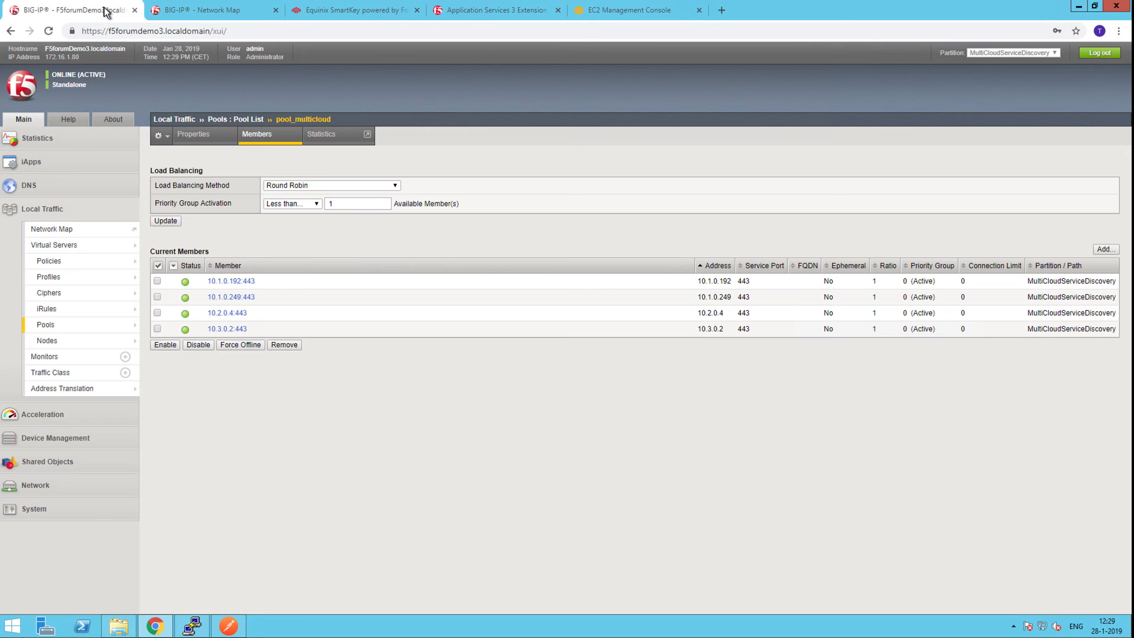
pyautogui.click(259, 136)
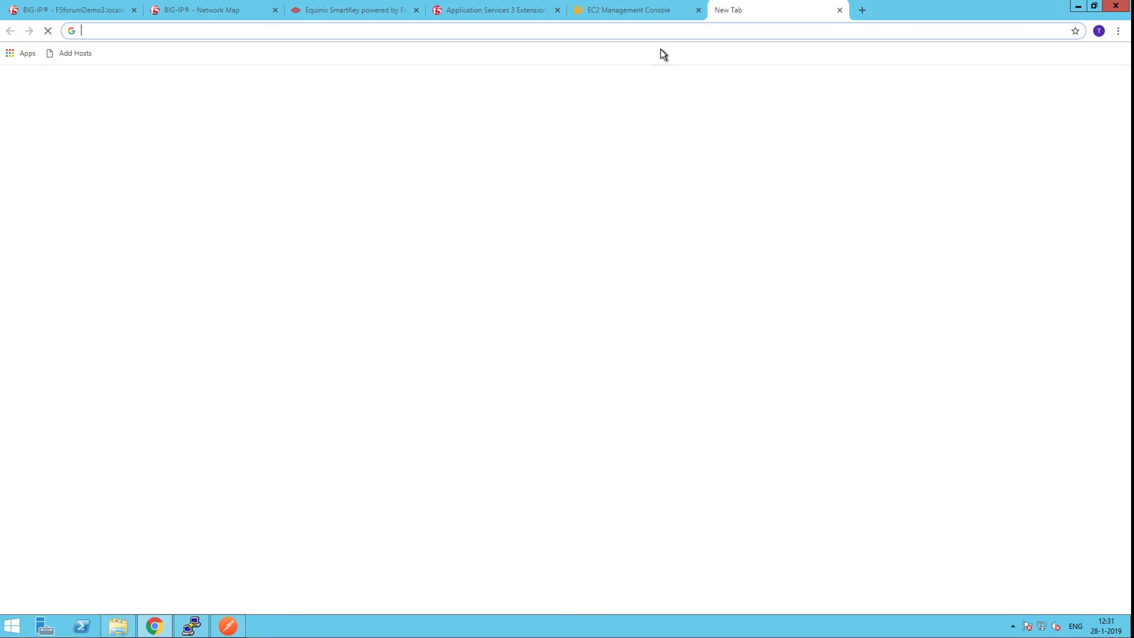
# Step: Load ecx.f5demo.nl in a new browser tab to verify the deployed service
pyautogui.write('ecx.f5demo.nl')
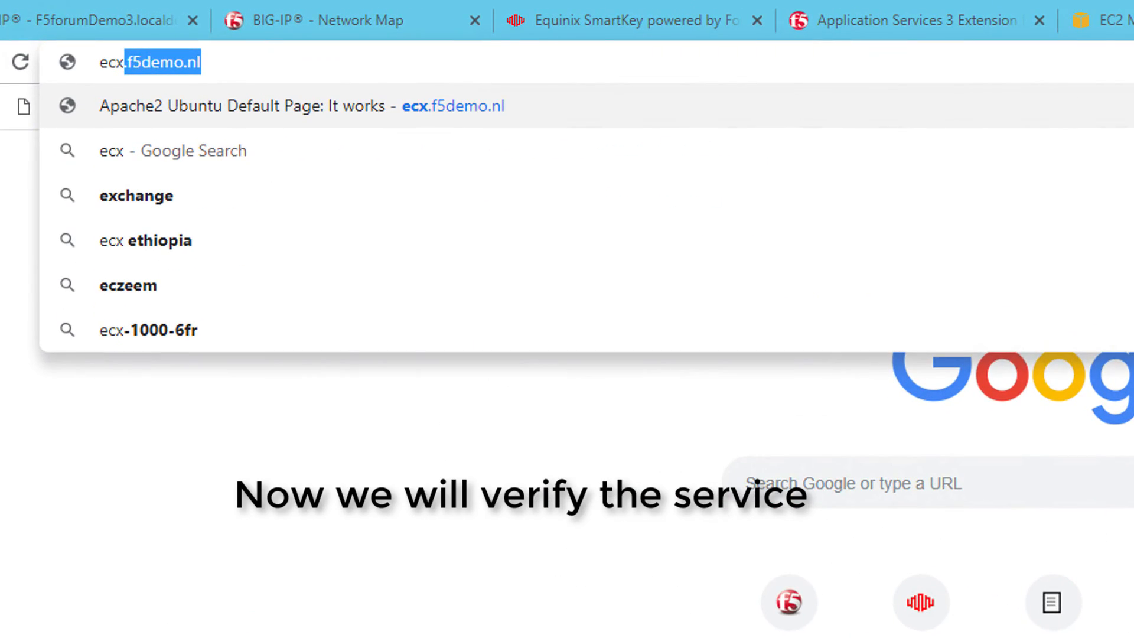
pyautogui.press('Return')
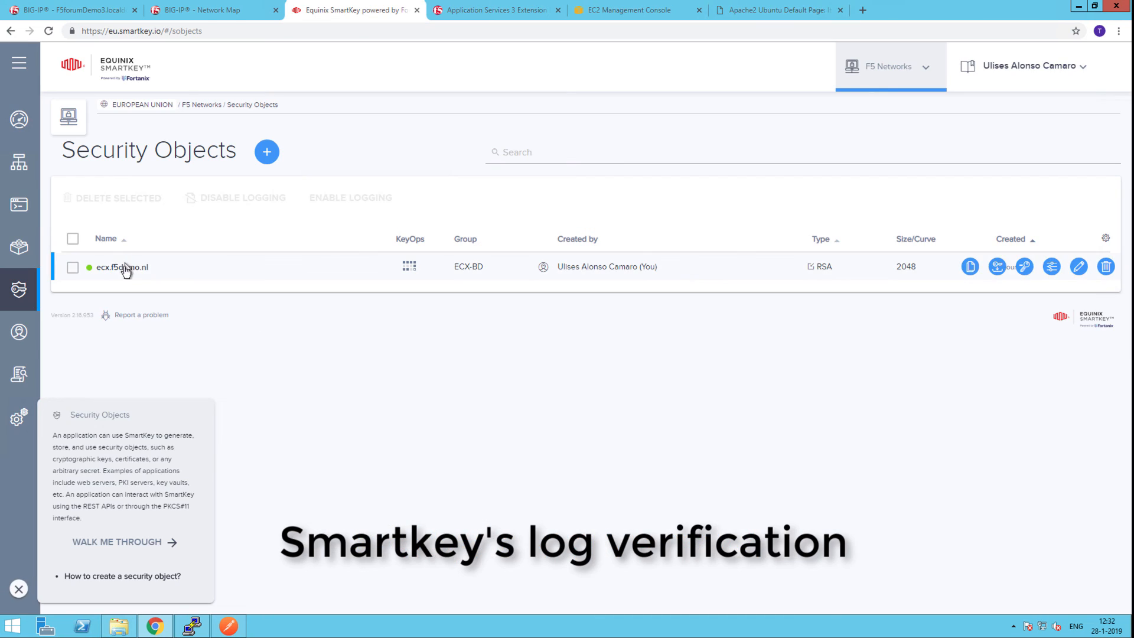
# Step: In Equinix SmartKey, open the ecx.f5demo.nl security object and examine its activity logs
pyautogui.click(261, 266)
pyautogui.scroll(-3, 810, 391)
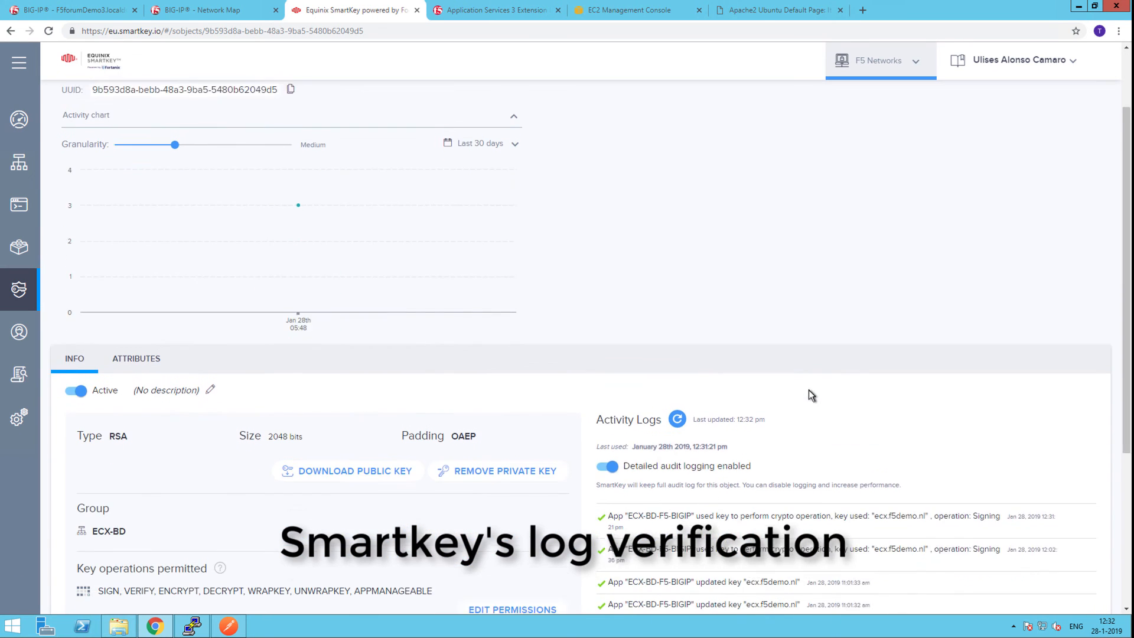